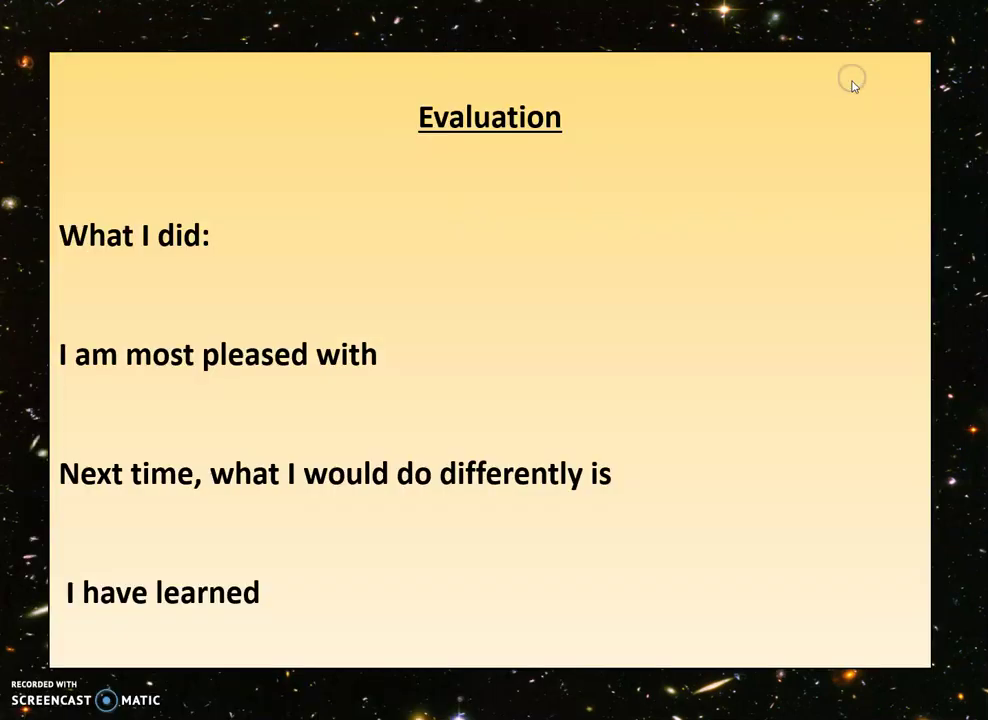
Step: Advance past the Evaluation slide to end the slide show and return to Normal view
{"action": "left_click", "coordinate": [852, 86]}
Step: Switch from PowerPoint to the Word 'Space Art in the style of Peter Thorpe' sheet and maximise it
{"action": "left_click", "coordinate": [878, 95]}
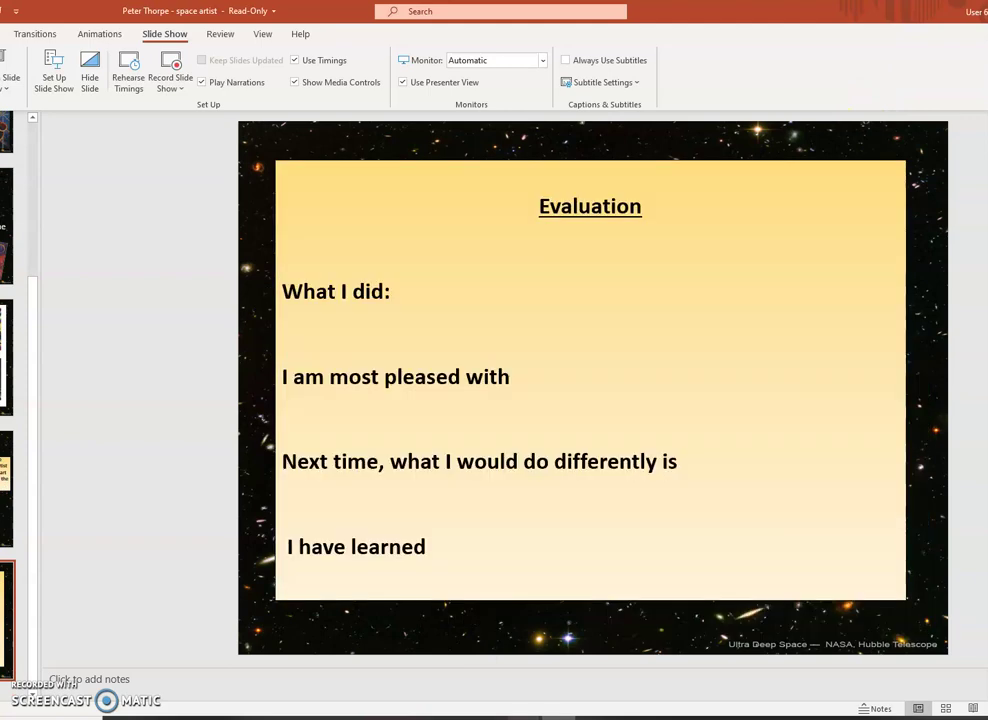
{"action": "left_click", "coordinate": [571, 697]}
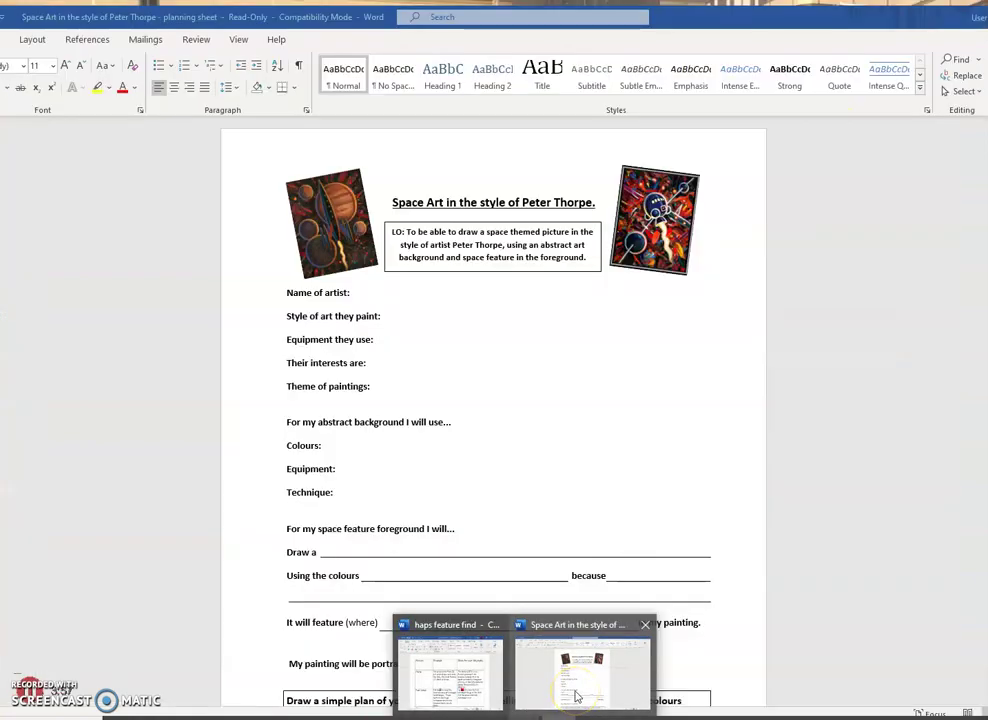
{"action": "left_click", "coordinate": [562, 684]}
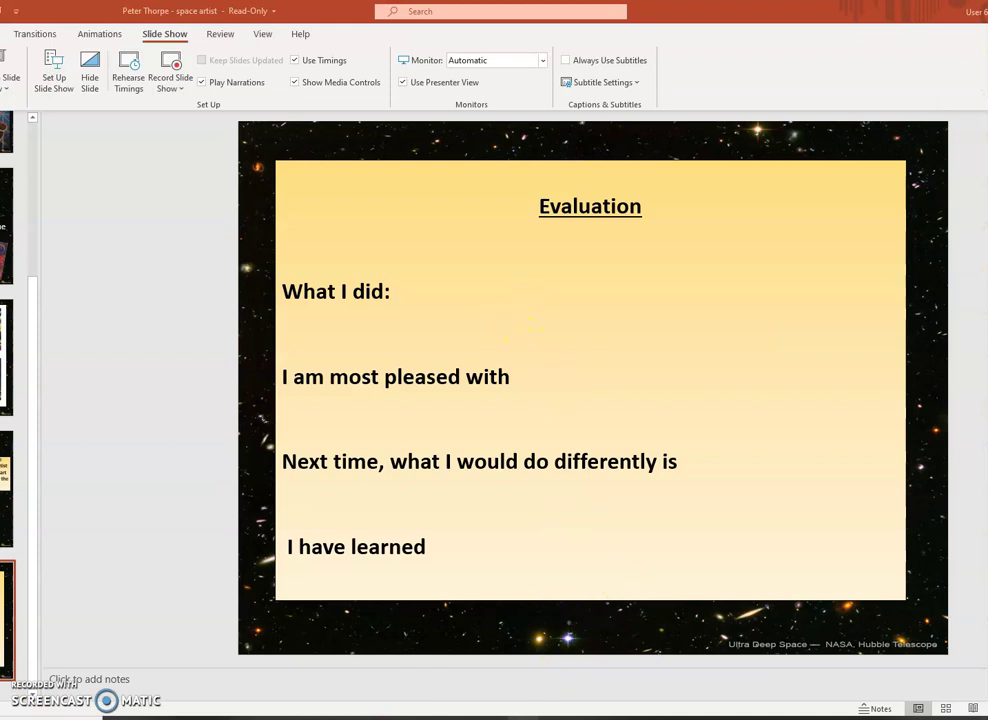
{"action": "mouse_move", "coordinate": [522, 716]}
{"action": "left_click", "coordinate": [571, 688]}
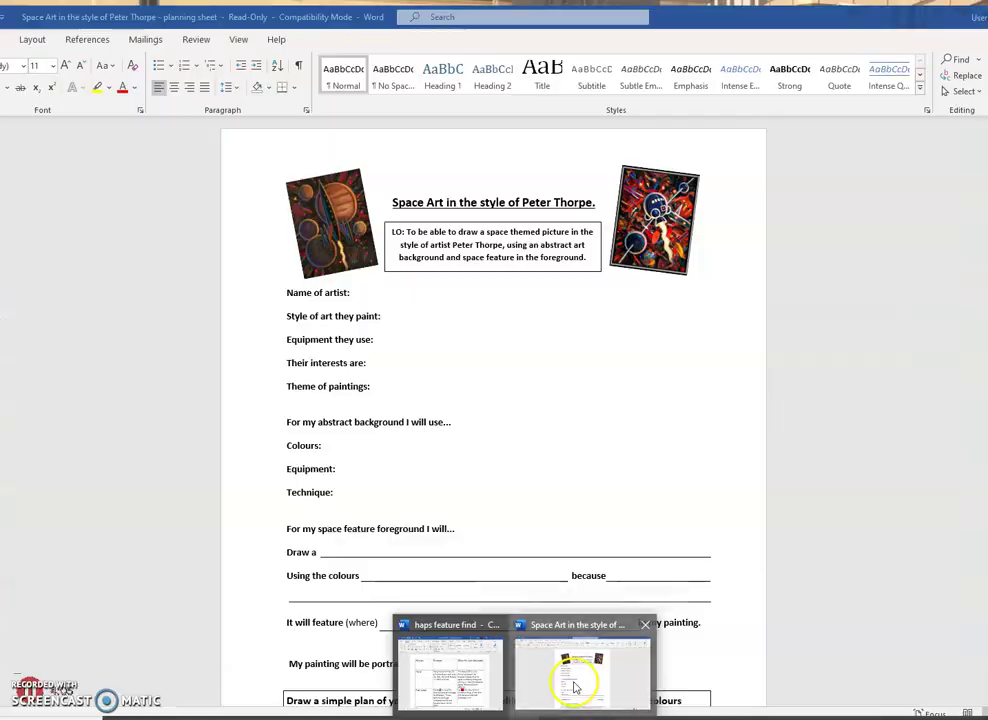
{"action": "left_click", "coordinate": [575, 688]}
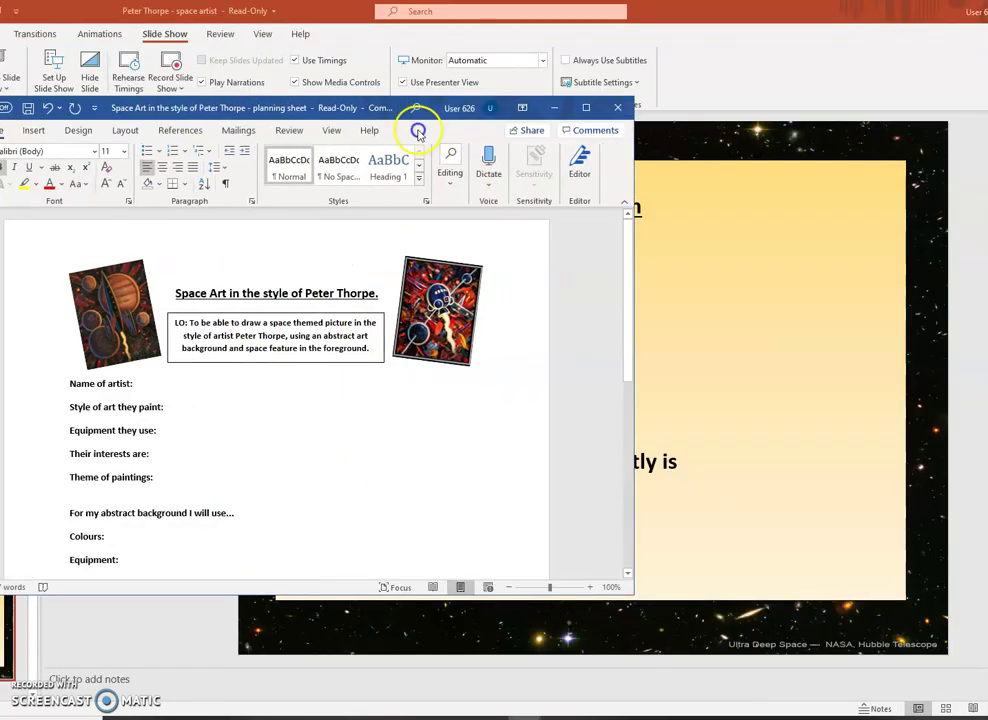
{"action": "left_click", "coordinate": [587, 107]}
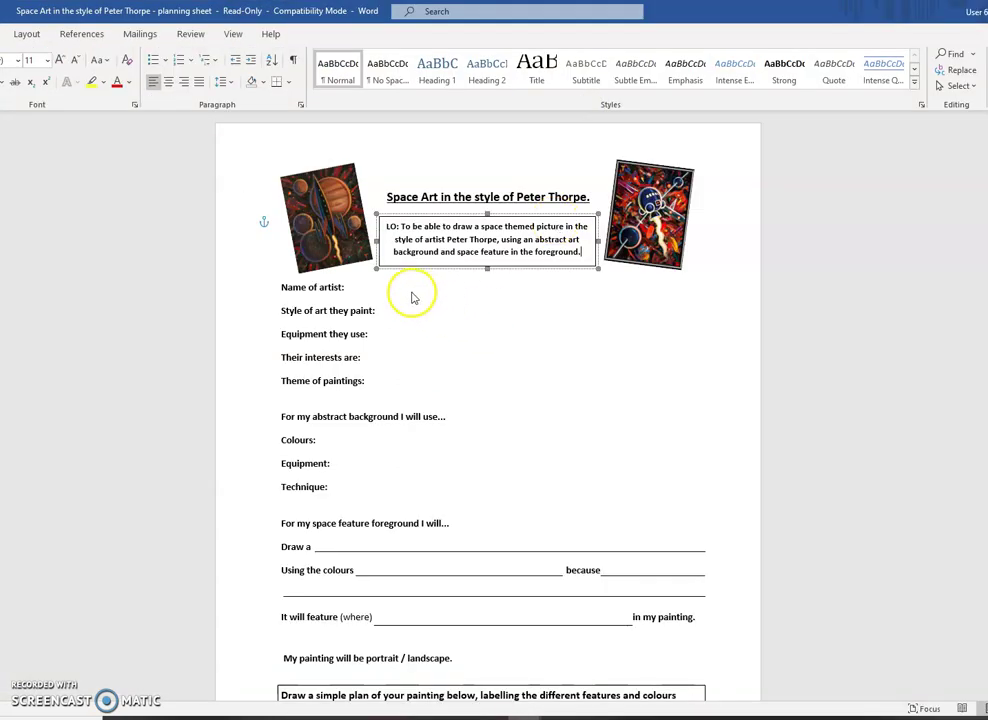
Step: Choose a recently used font from the Home tab Font list for the answers
{"action": "left_click", "coordinate": [441, 302]}
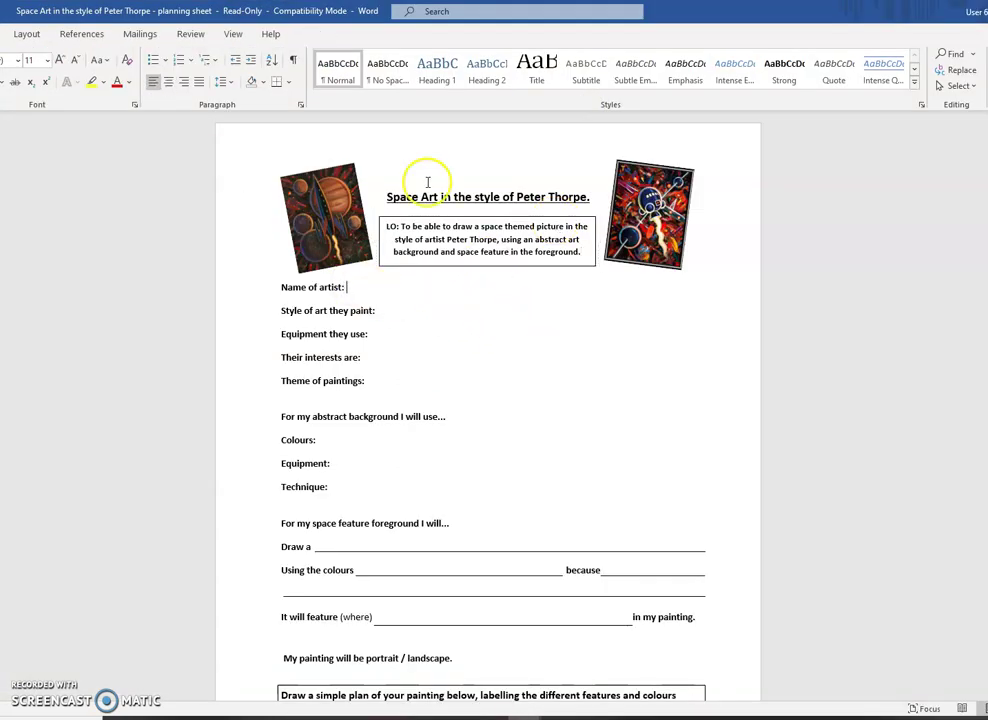
{"action": "left_click", "coordinate": [18, 61]}
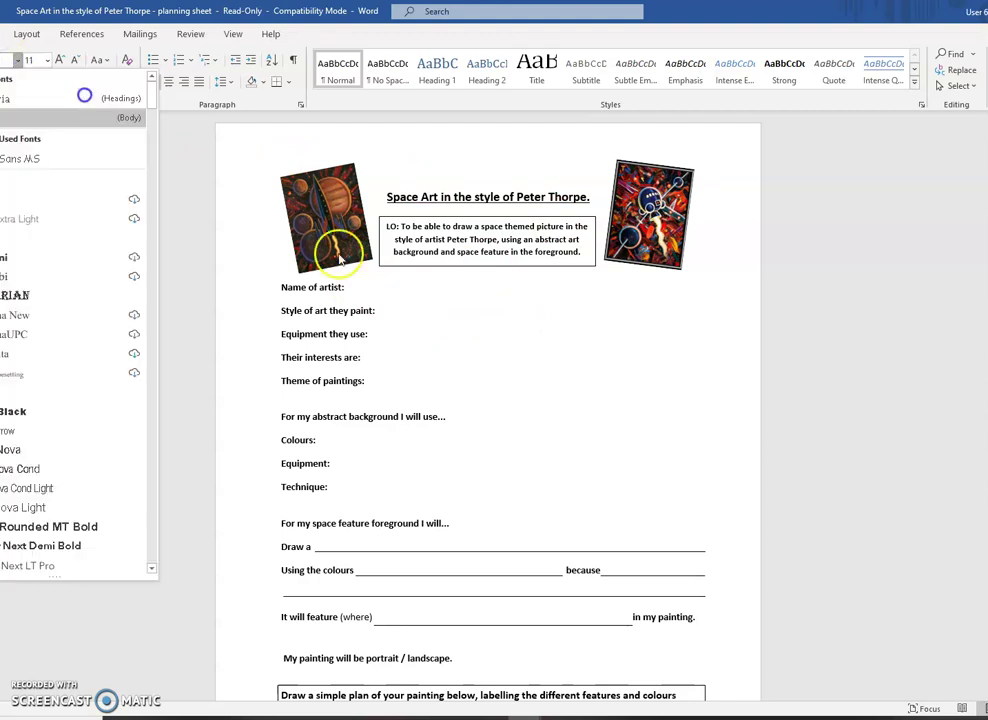
{"action": "left_click", "coordinate": [51, 153]}
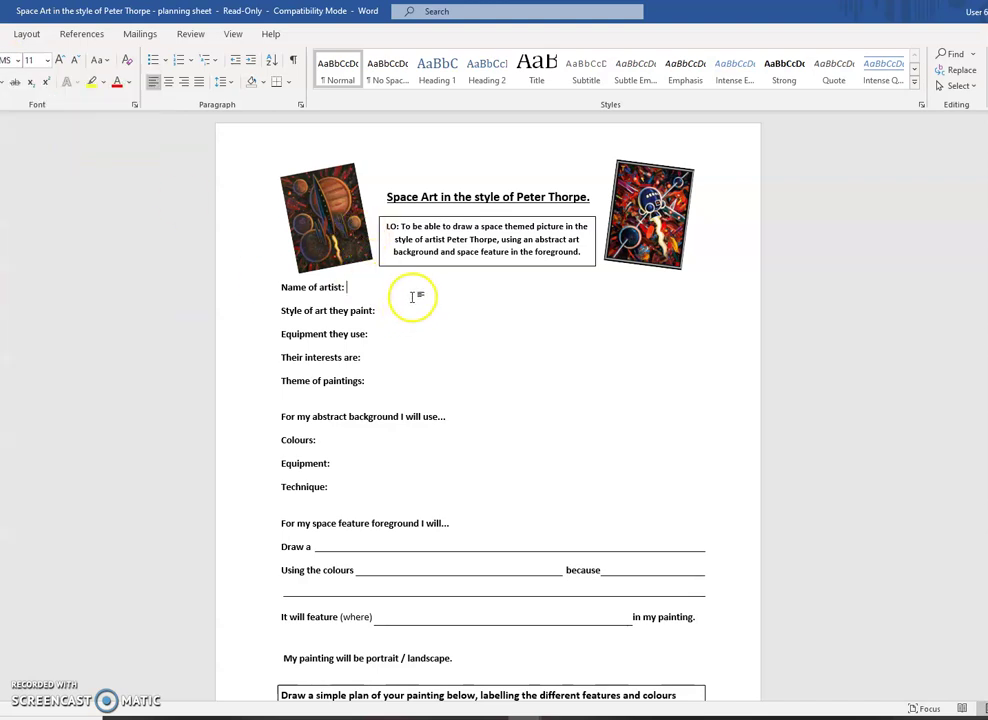
{"action": "type", "text": "P"}
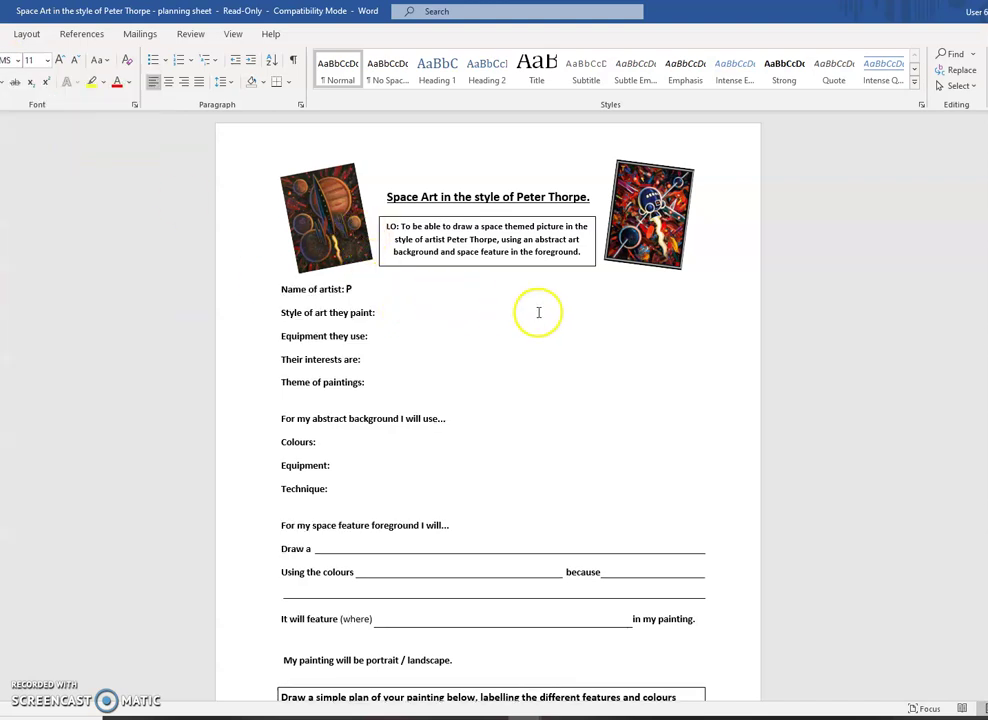
{"action": "key", "text": "BackSpace"}
{"action": "type", "text": "Peter Throe"}
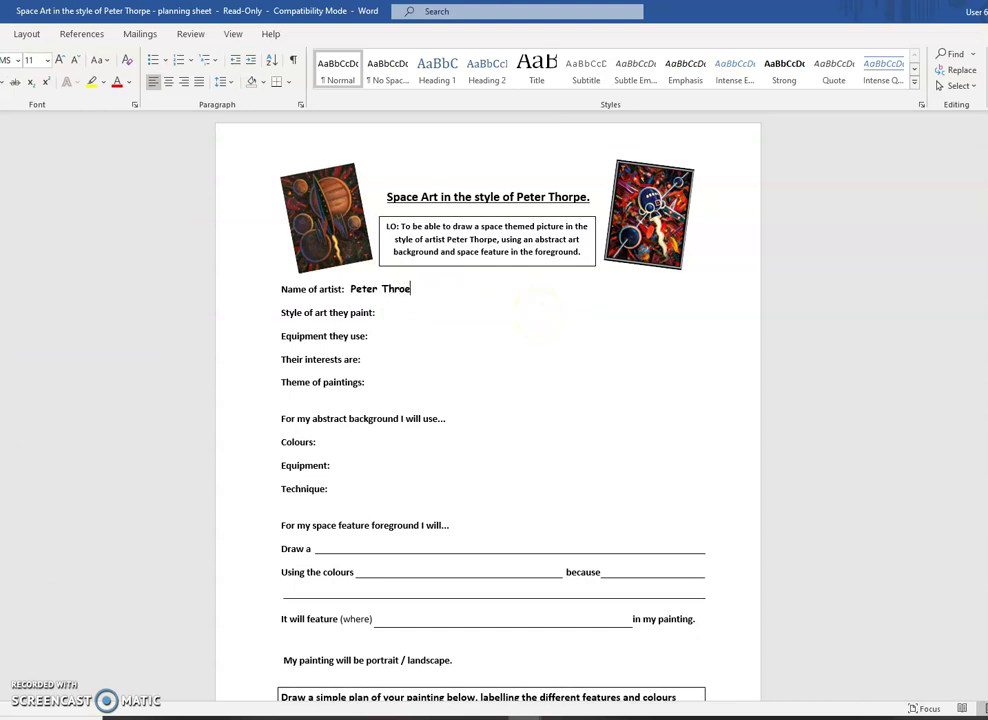
{"action": "key", "text": "BackSpace"}
{"action": "key", "text": "BackSpace"}
{"action": "type", "text": "oepw"}
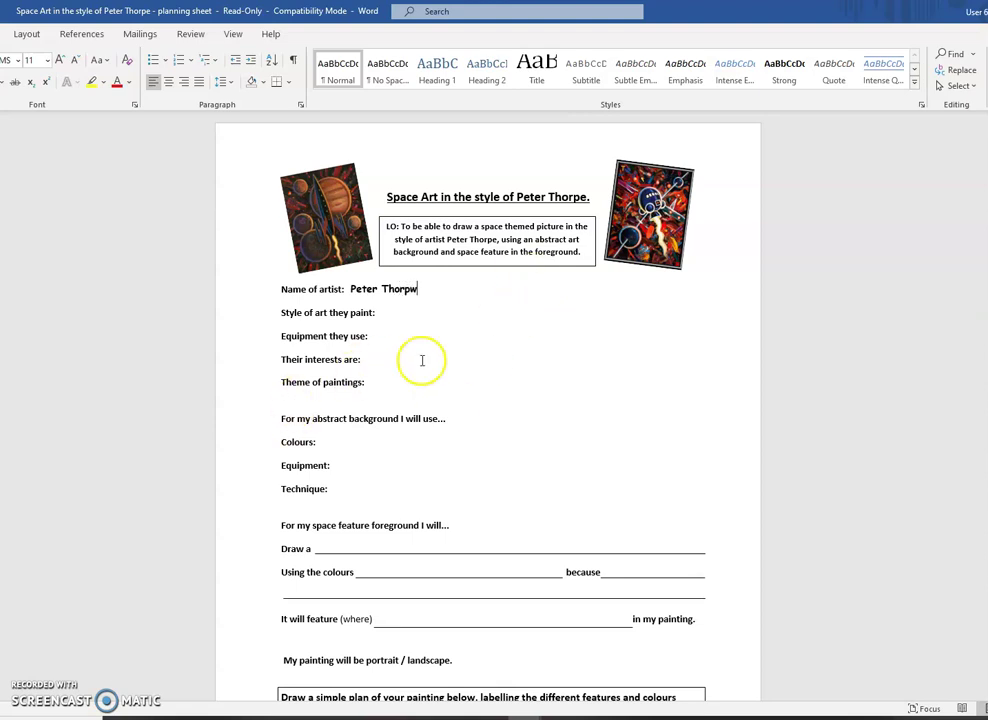
{"action": "left_click", "coordinate": [444, 324]}
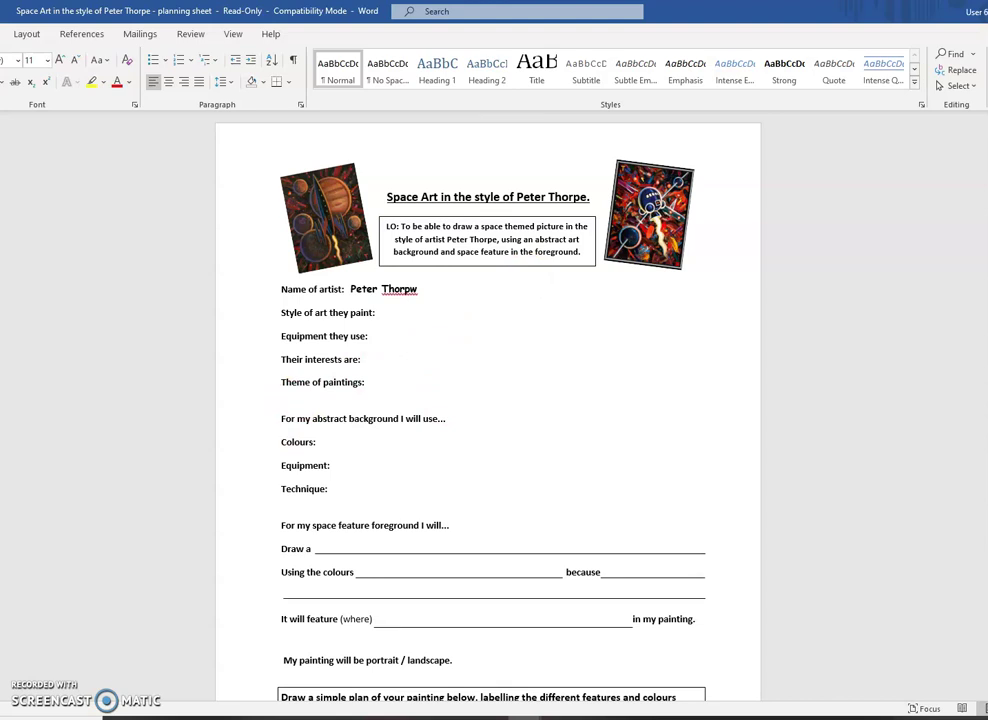
{"action": "left_click", "coordinate": [420, 292]}
{"action": "key", "text": "BackSpace"}
{"action": "type", "text": "e"}
Step: Fill in Style 'Abstract Painting techniques', Equipment 'Paint, paintbrushes' and Interests 'Space, Rockets'
{"action": "left_click", "coordinate": [444, 312]}
{"action": "type", "text": "ABs"}
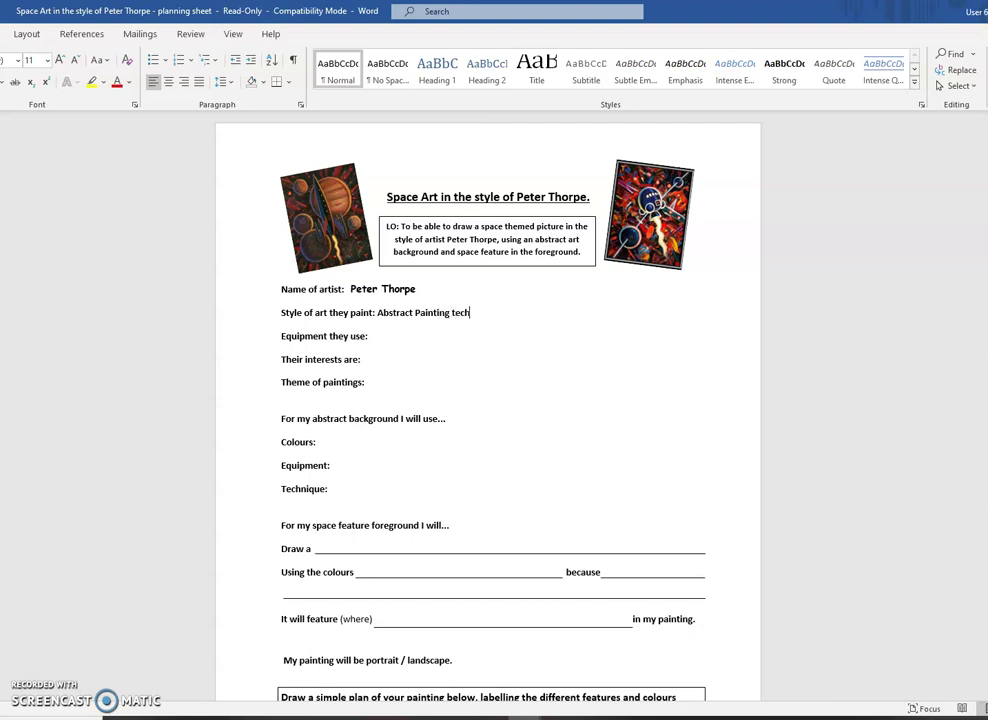
{"action": "type", "text": "es"}
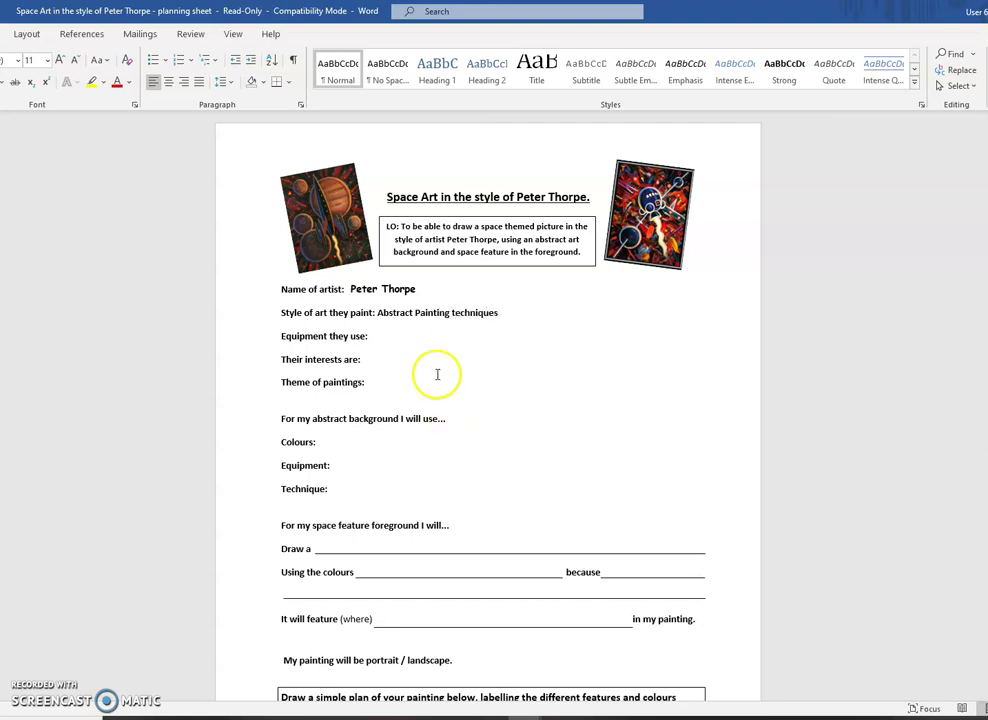
{"action": "left_click", "coordinate": [426, 335]}
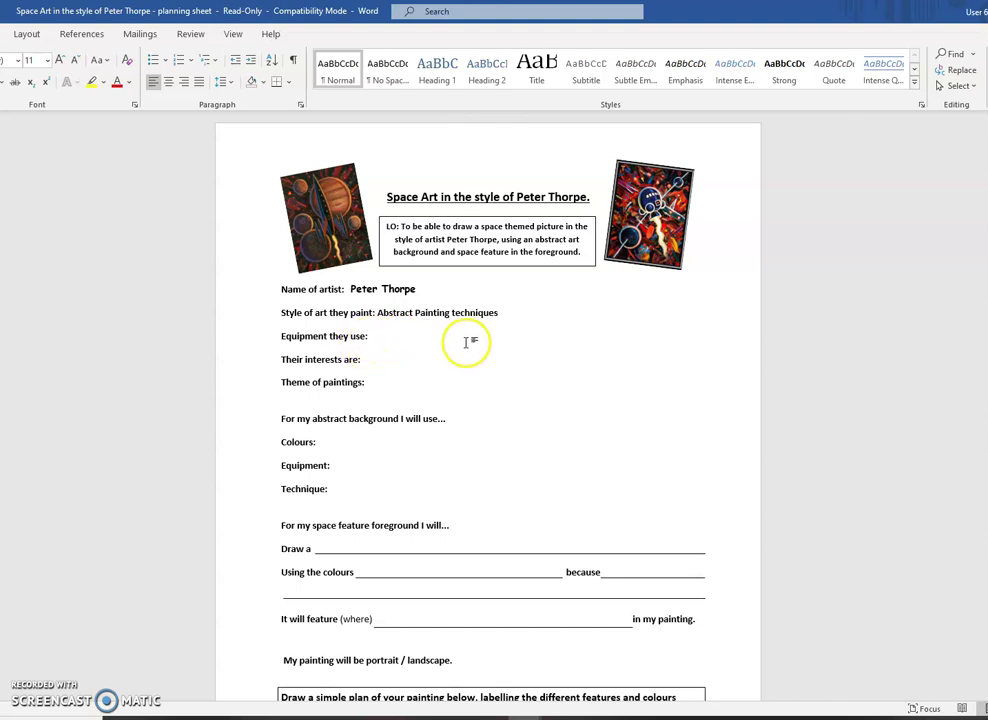
{"action": "type", "text": "Paint,"}
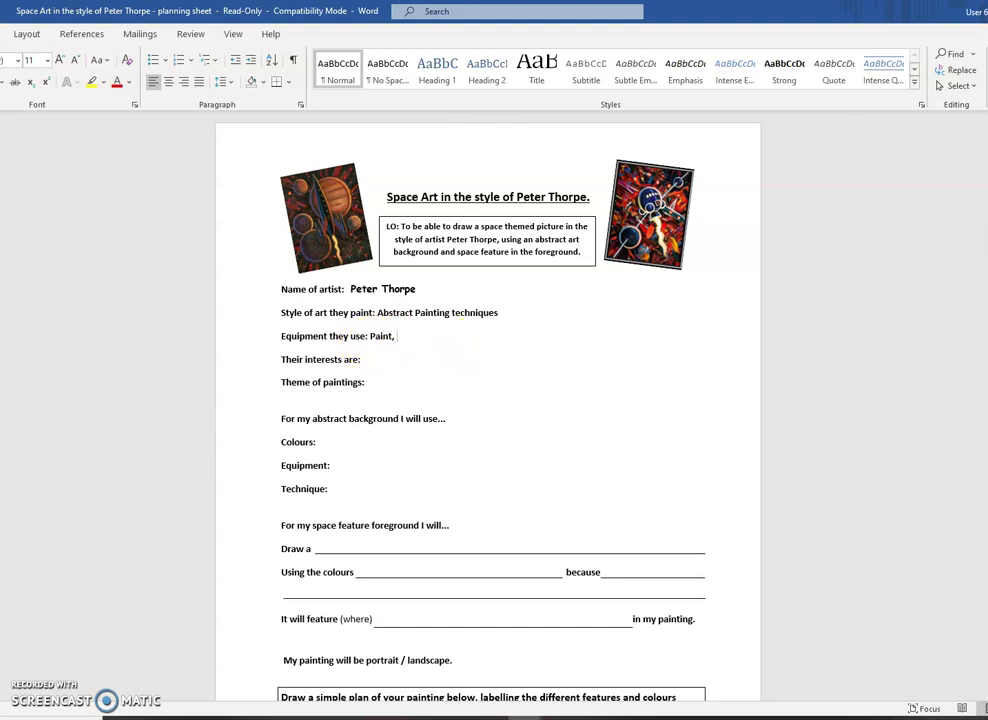
{"action": "type", "text": " paintbrus"}
{"action": "key", "text": "BackSpace"}
{"action": "left_click", "coordinate": [443, 356]}
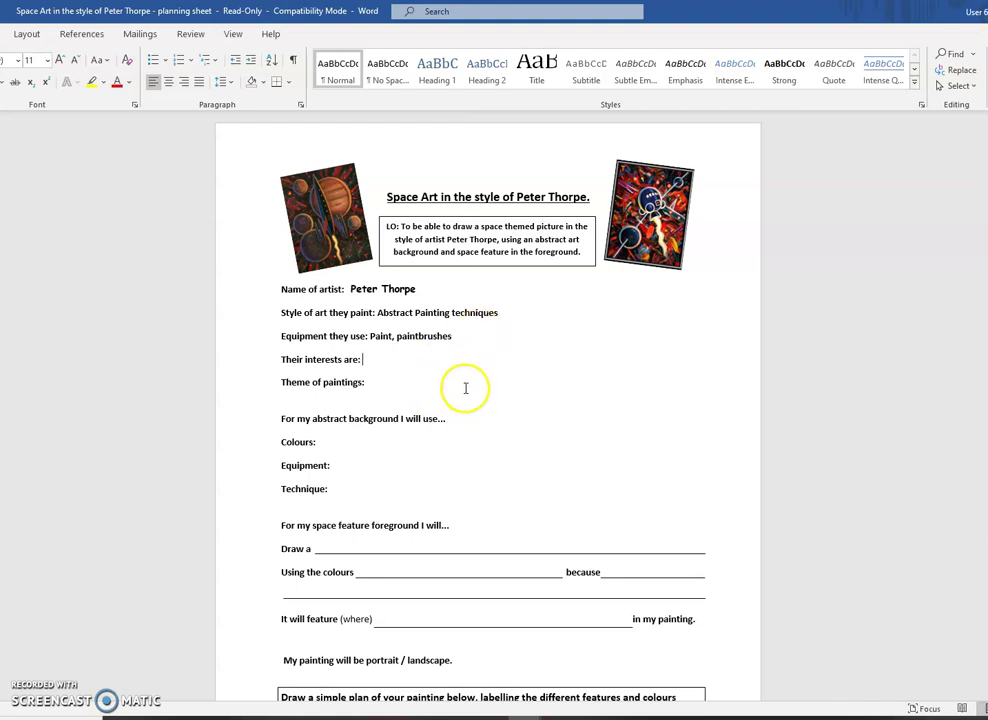
{"action": "type", "text": "Space"}
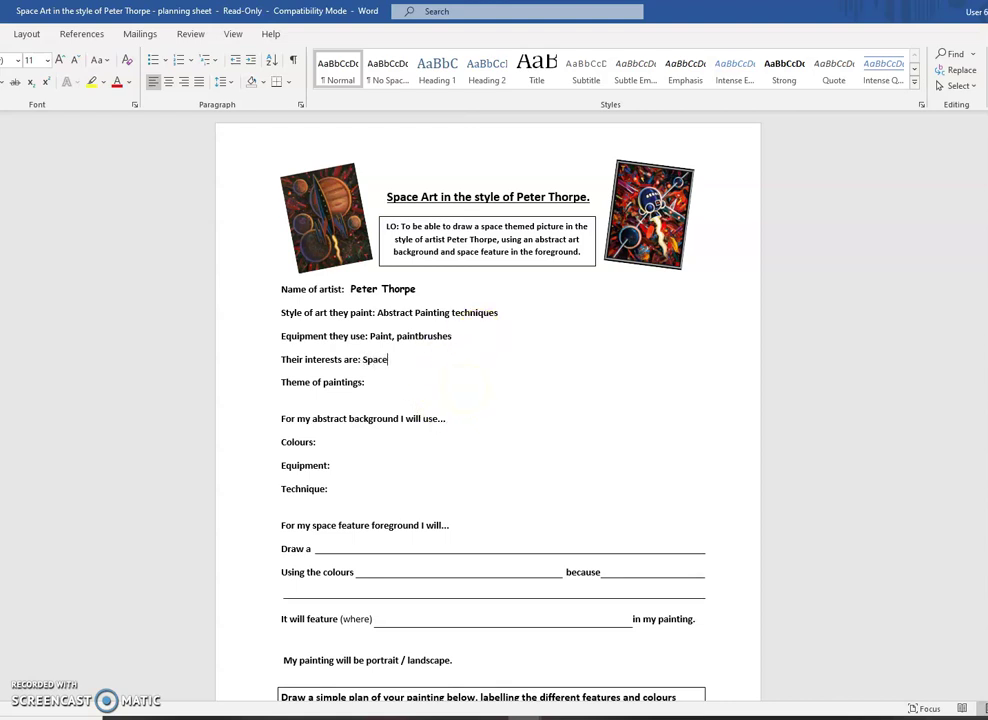
{"action": "type", "text": ", Rockert"}
Step: View the rocket artworks slide in the Peter Thorpe space artist presentation
{"action": "scroll", "coordinate": [413, 328], "scroll_direction": "down", "scroll_amount": 3}
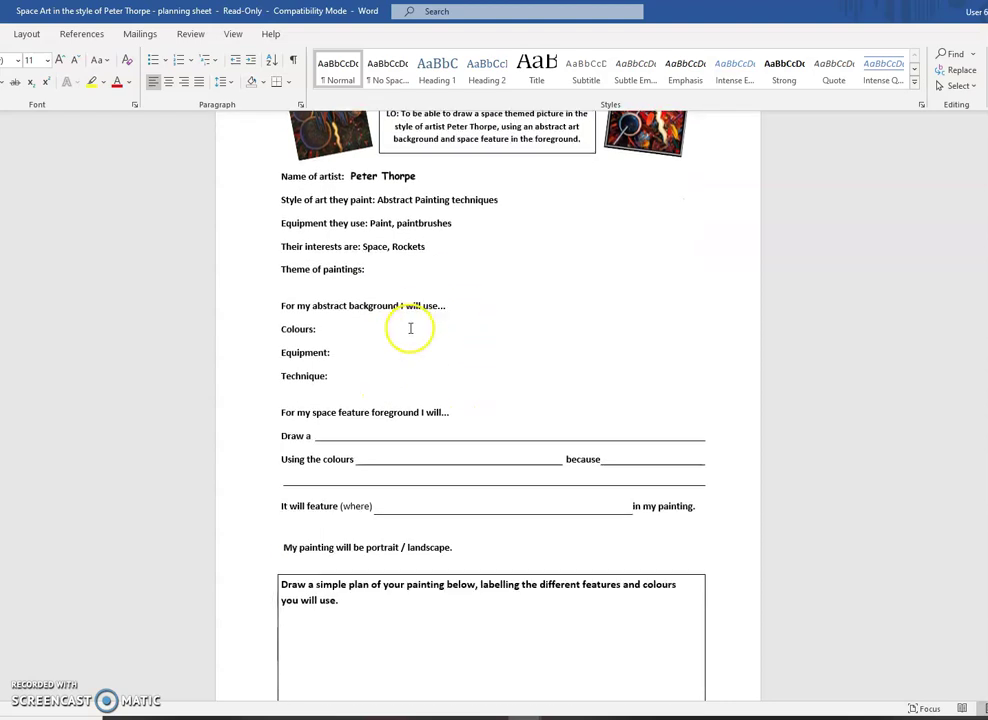
{"action": "scroll", "coordinate": [413, 328], "scroll_direction": "up", "scroll_amount": 2}
{"action": "left_click", "coordinate": [684, 208]}
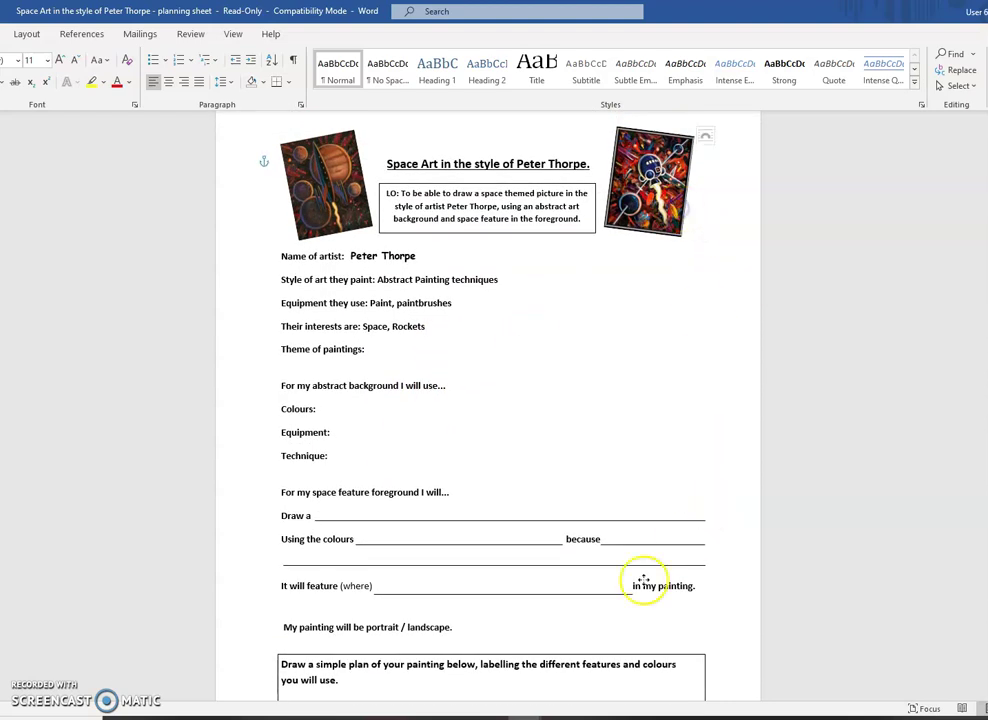
{"action": "left_click", "coordinate": [563, 716]}
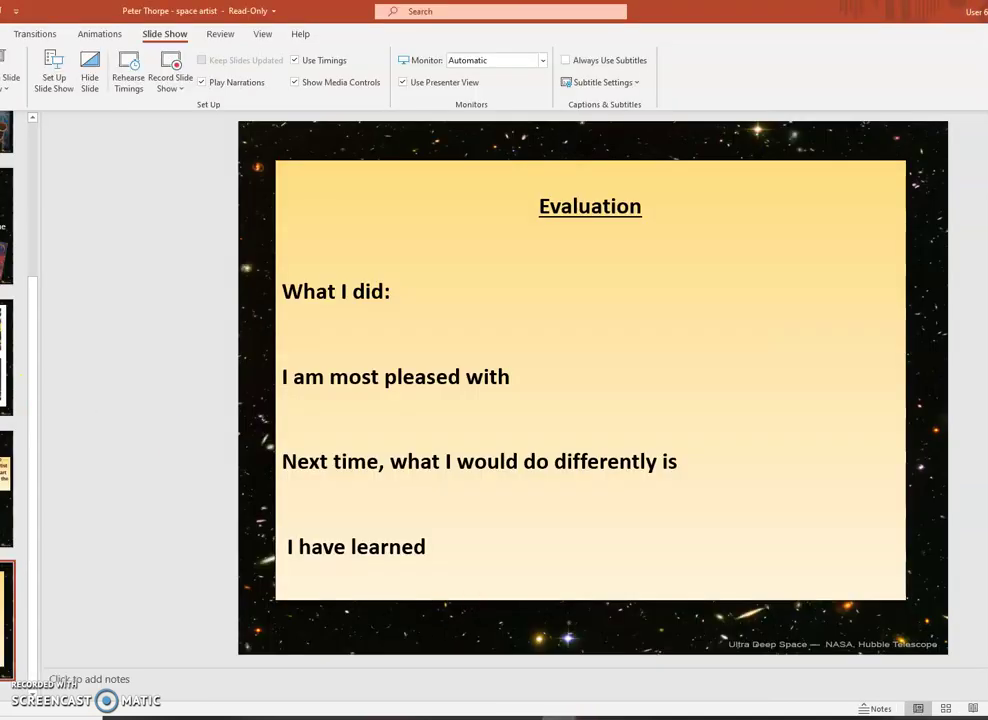
{"action": "left_click", "coordinate": [7, 357]}
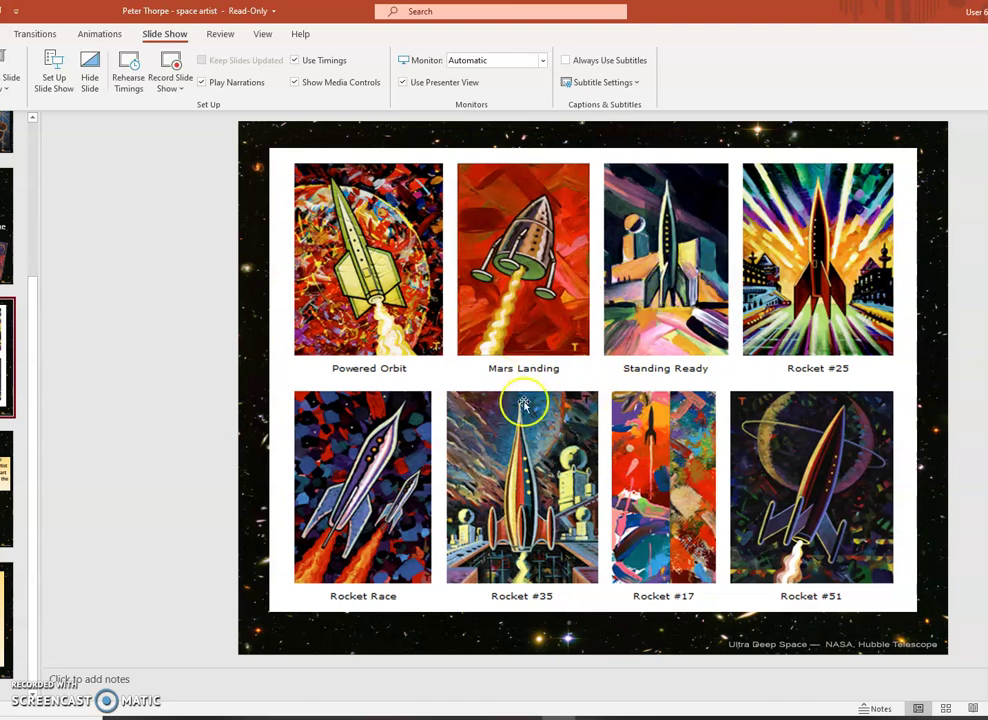
Step: Switch to the Word planning sheet, then return and select the rocket paintings picture
{"action": "mouse_move", "coordinate": [557, 716]}
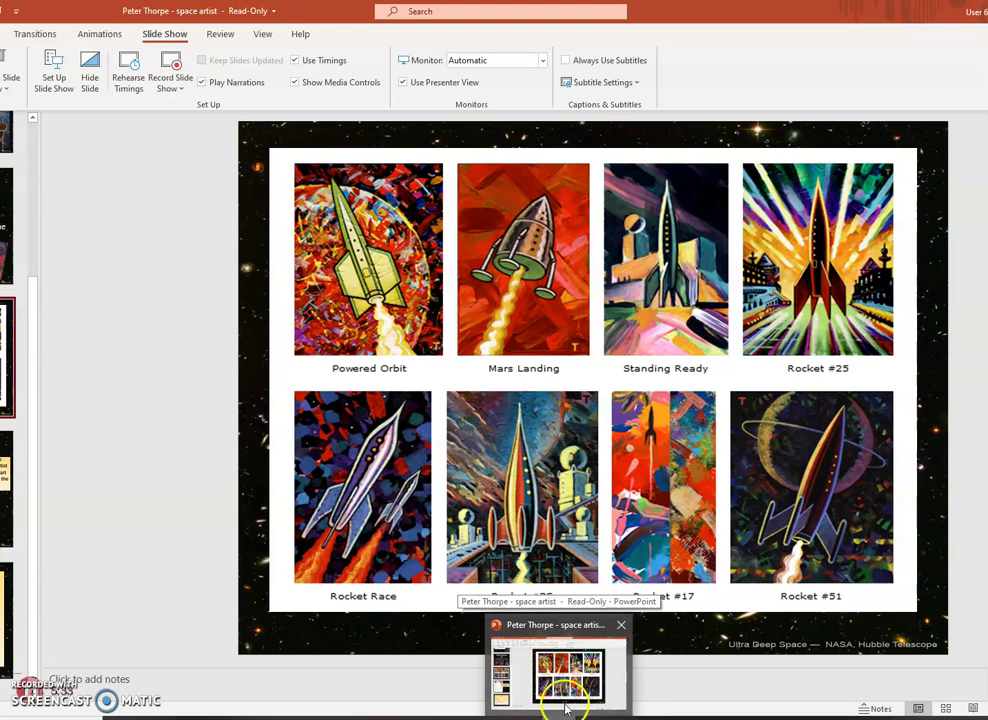
{"action": "mouse_move", "coordinate": [525, 716]}
{"action": "left_click", "coordinate": [583, 665]}
{"action": "left_click", "coordinate": [392, 415]}
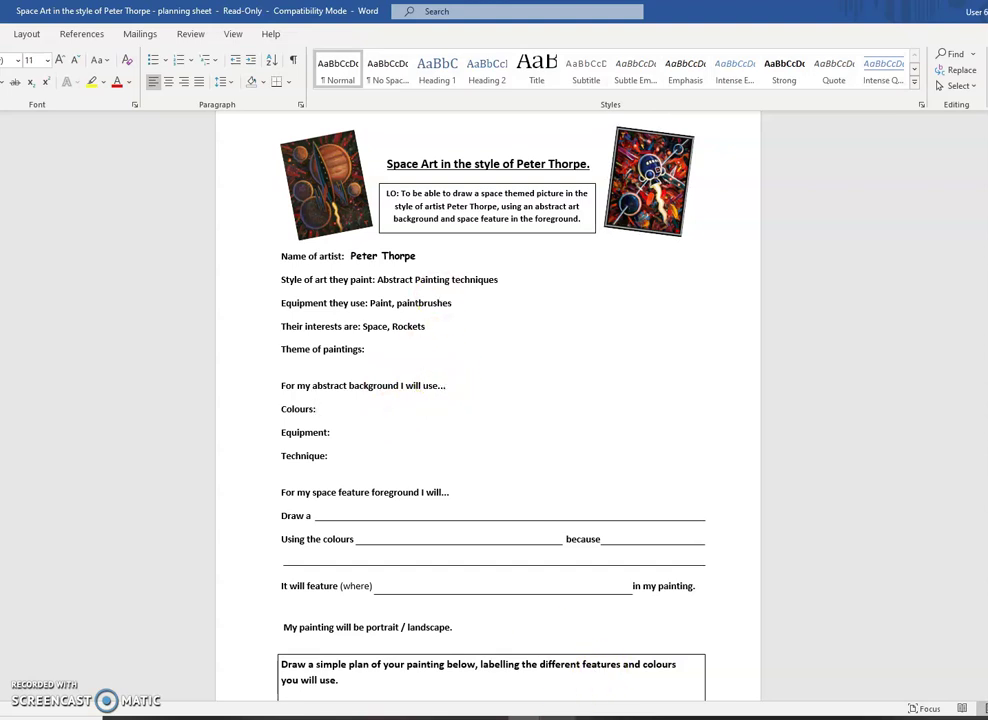
{"action": "left_click", "coordinate": [490, 715]}
{"action": "left_click", "coordinate": [565, 610]}
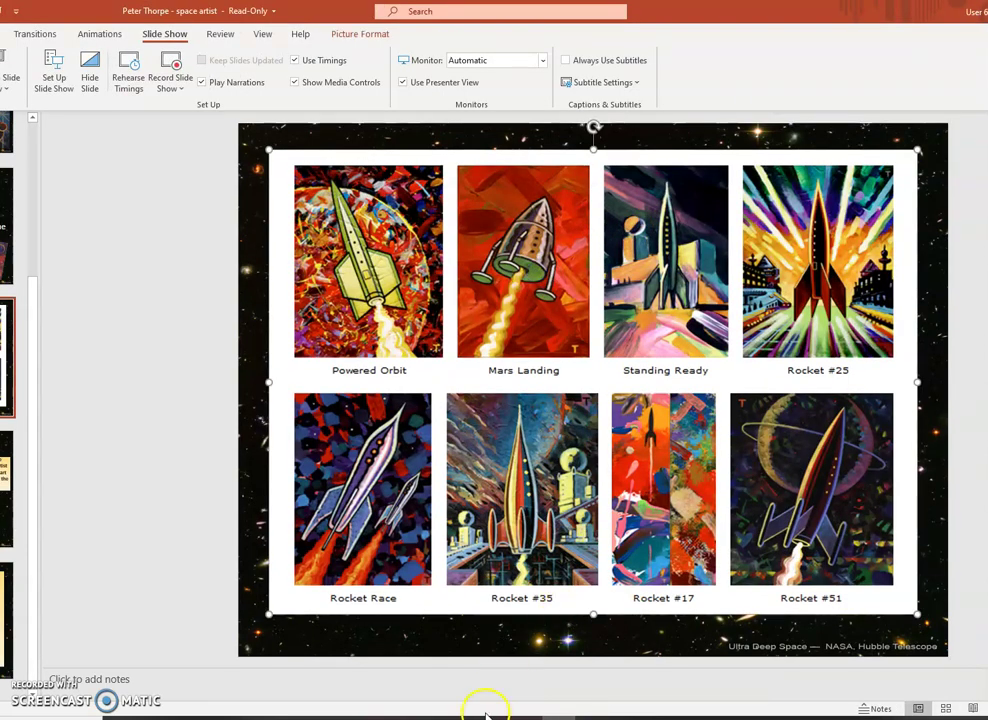
Step: Back in the planning sheet, enter 'Red/ Blue' after Colours:
{"action": "mouse_move", "coordinate": [555, 715]}
{"action": "left_click", "coordinate": [590, 665]}
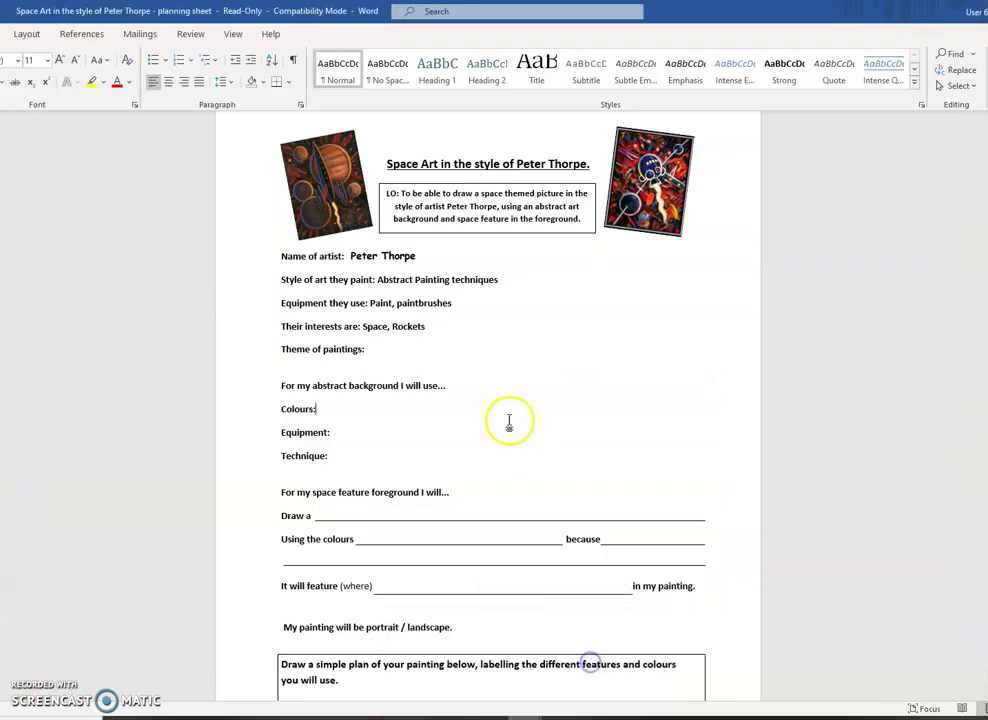
{"action": "type", "text": "Red"}
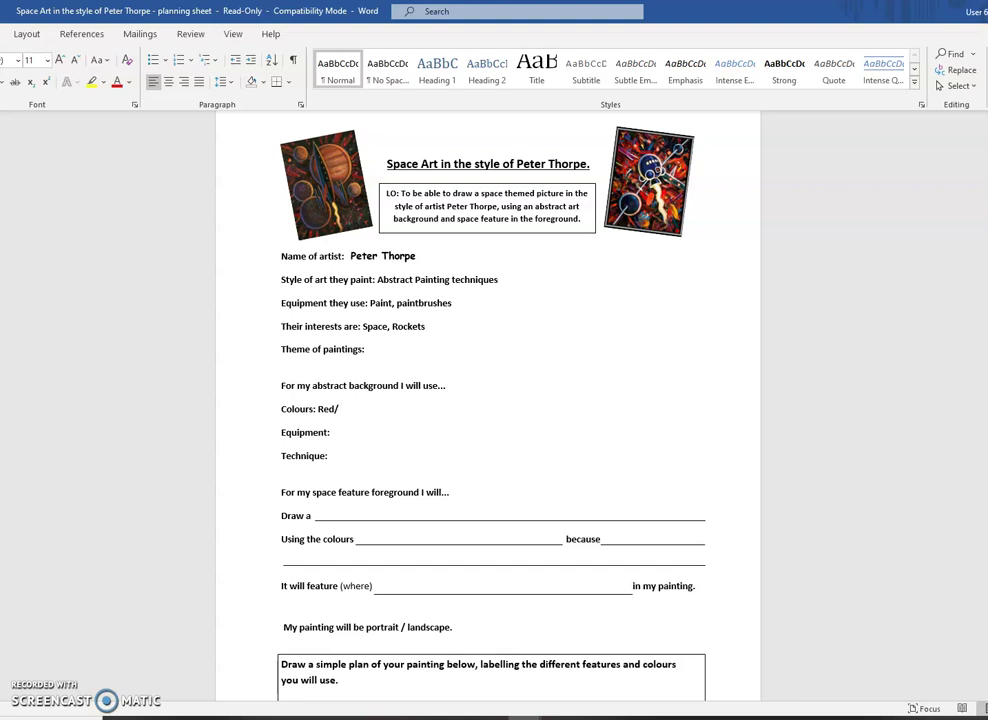
{"action": "type", "text": "/ Blue"}
{"action": "key", "text": "BackSpace"}
{"action": "key", "text": "BackSpace"}
{"action": "key", "text": "BackSpace"}
{"action": "key", "text": "BackSpace"}
{"action": "type", "text": "Blue"}
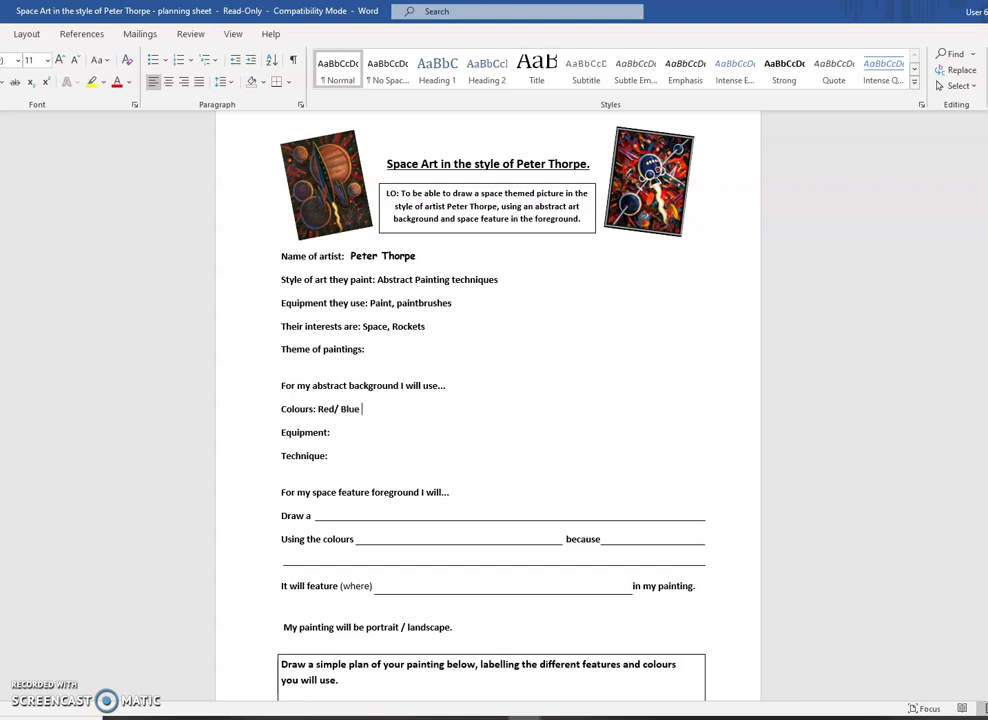
Step: Enter 'Coloured Pencils' after Equipment: and 'Sketching and colouring techniques' after Technique:
{"action": "left_click", "coordinate": [555, 429]}
{"action": "type", "text": "COl"}
{"action": "type", "text": "o"}
{"action": "type", "text": "loured Pencils"}
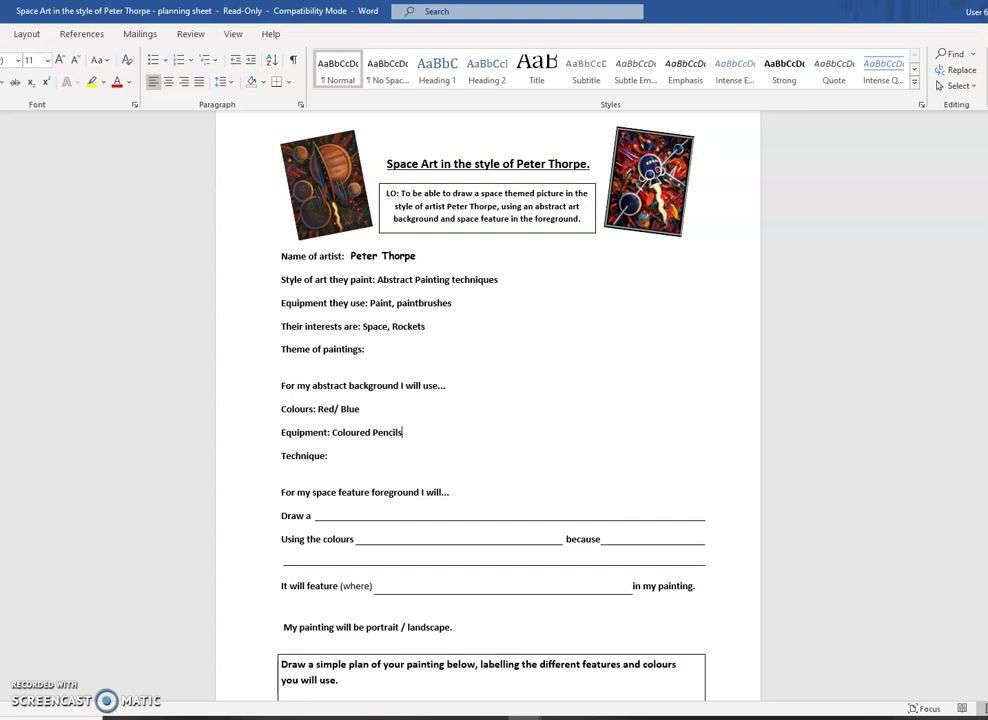
{"action": "left_click", "coordinate": [465, 452]}
{"action": "type", "text": "Sketching and colouring techniques."}
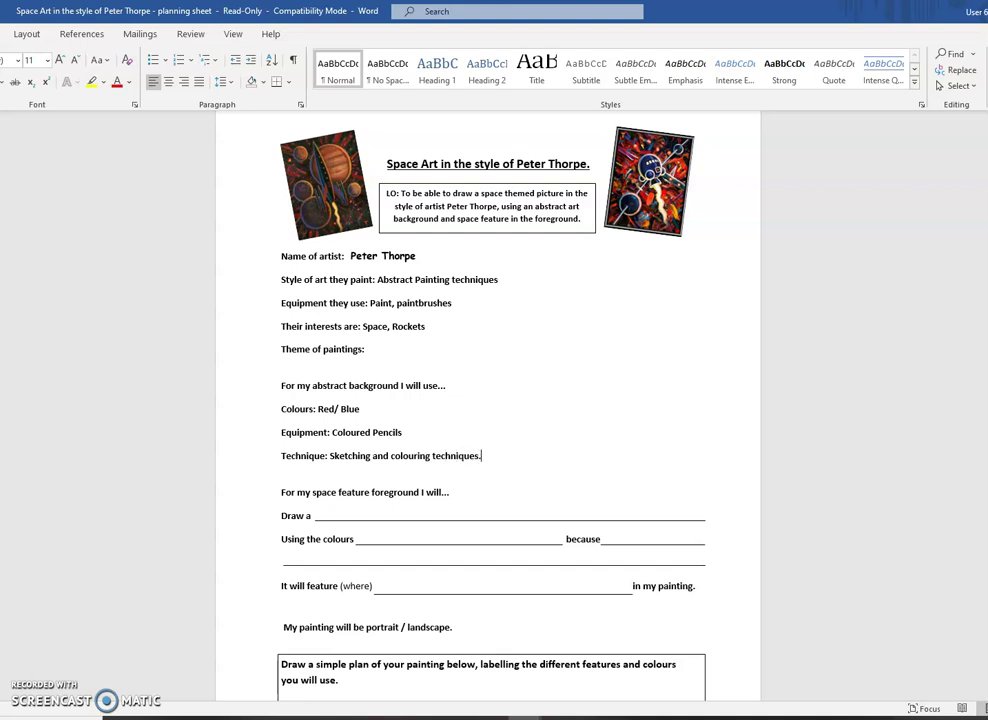
{"action": "left_click", "coordinate": [460, 448]}
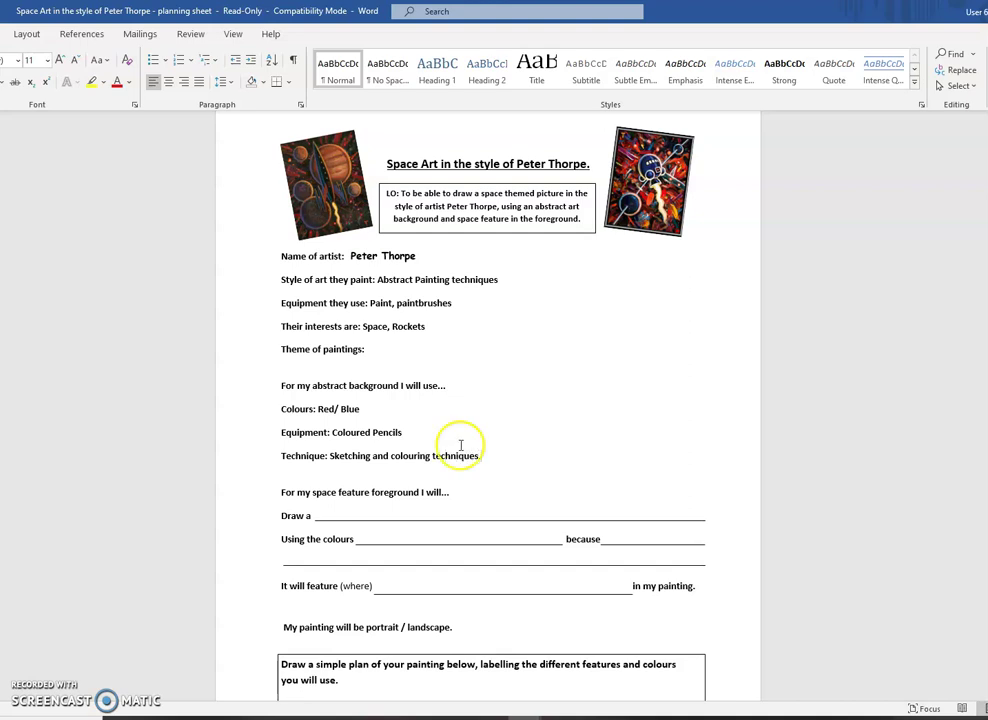
{"action": "left_click", "coordinate": [521, 500]}
Step: Change 'Draw a' to 'Draw the' on the foreground line
{"action": "scroll", "coordinate": [519, 540], "scroll_direction": "down", "scroll_amount": 1}
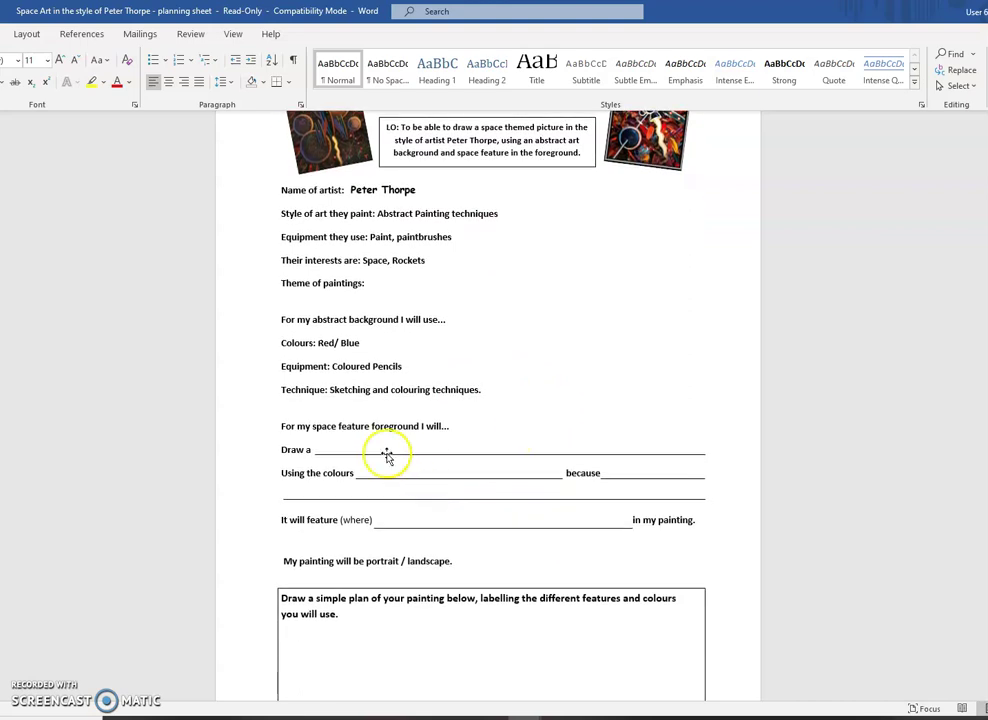
{"action": "left_click", "coordinate": [338, 449]}
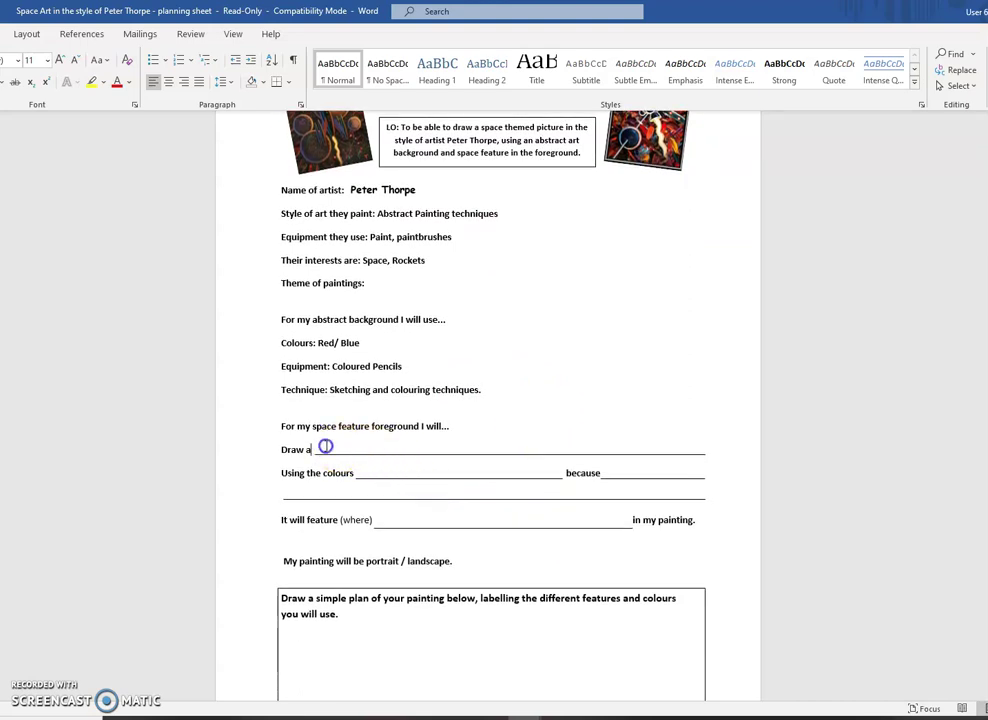
{"action": "left_click", "coordinate": [329, 455]}
{"action": "left_click", "coordinate": [331, 449]}
{"action": "left_click", "coordinate": [385, 450]}
{"action": "key", "text": "BackSpace"}
Step: Continue with 'Apollo 11 rocket landing on Neptune- a blue planet' and fire coming from the engines
{"action": "key", "text": "BackSpace"}
{"action": "type", "text": "Apoll"}
{"action": "type", "text": "o 11 ri c"}
{"action": "key", "text": "BackSpace"}
{"action": "type", "text": "ocket kabdb"}
{"action": "key", "text": "BackSpace"}
{"action": "key", "text": "BackSpace"}
{"action": "key", "text": "BackSpace"}
{"action": "key", "text": "BackSpace"}
{"action": "key", "text": "BackSpace"}
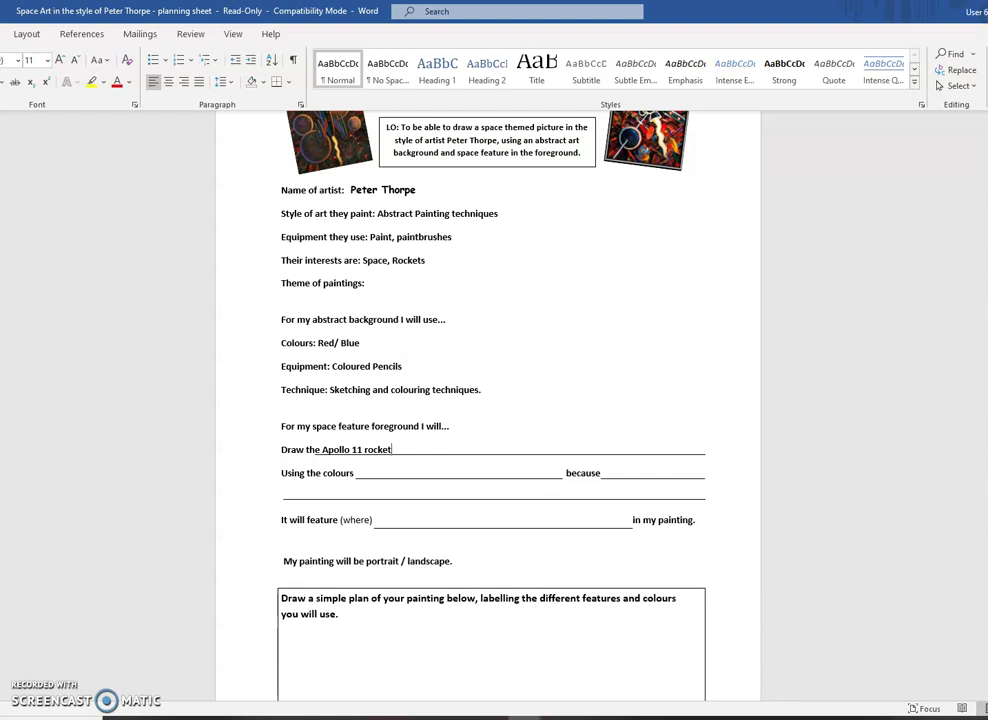
{"action": "type", "text": "landing on Neptune- a blue planet"}
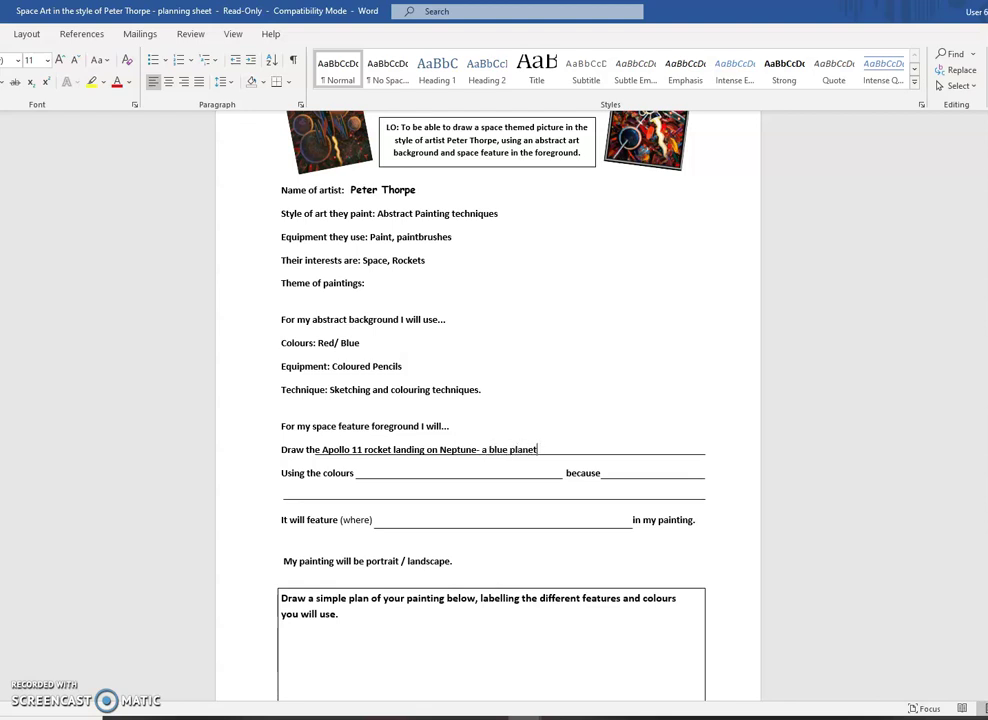
{"action": "type", "text": ". I'm going to show fire com"}
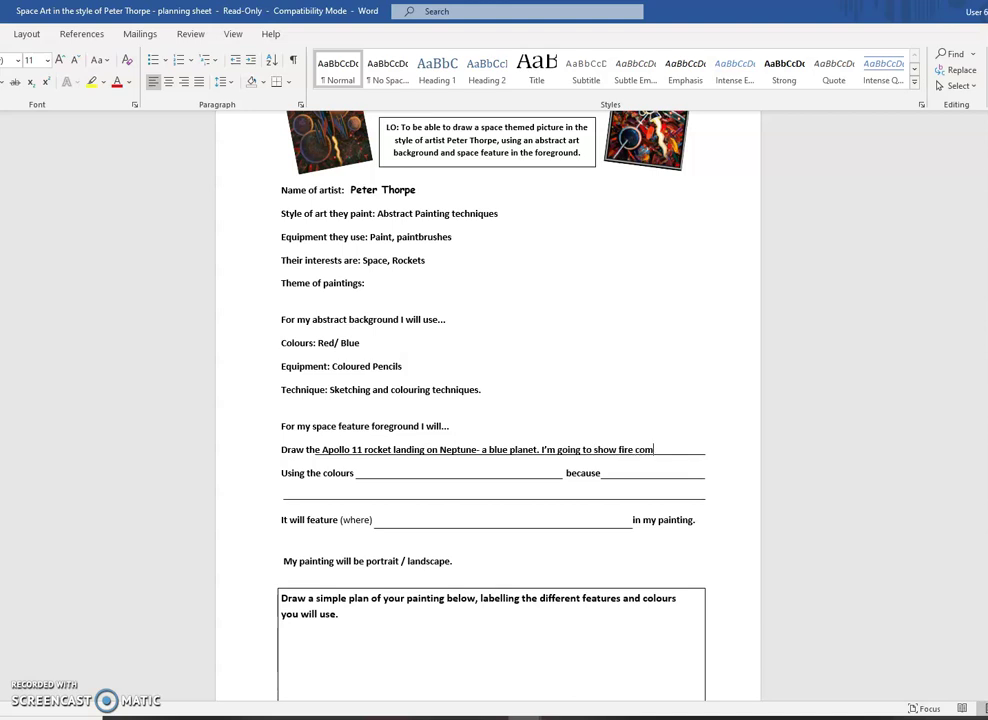
{"action": "type", "text": "ing from the engines as"}
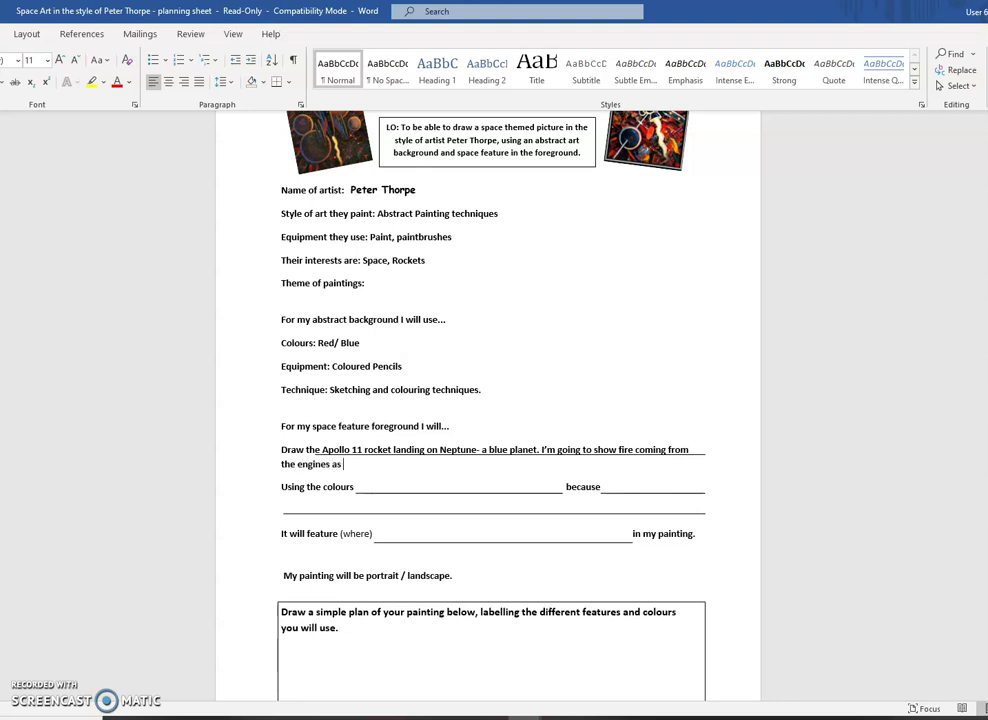
{"action": "type", "text": " I land."}
Step: After 'Using the colours', type 'blue for the planets surface and yellow spots'
{"action": "left_click", "coordinate": [380, 490]}
{"action": "left_click", "coordinate": [361, 488]}
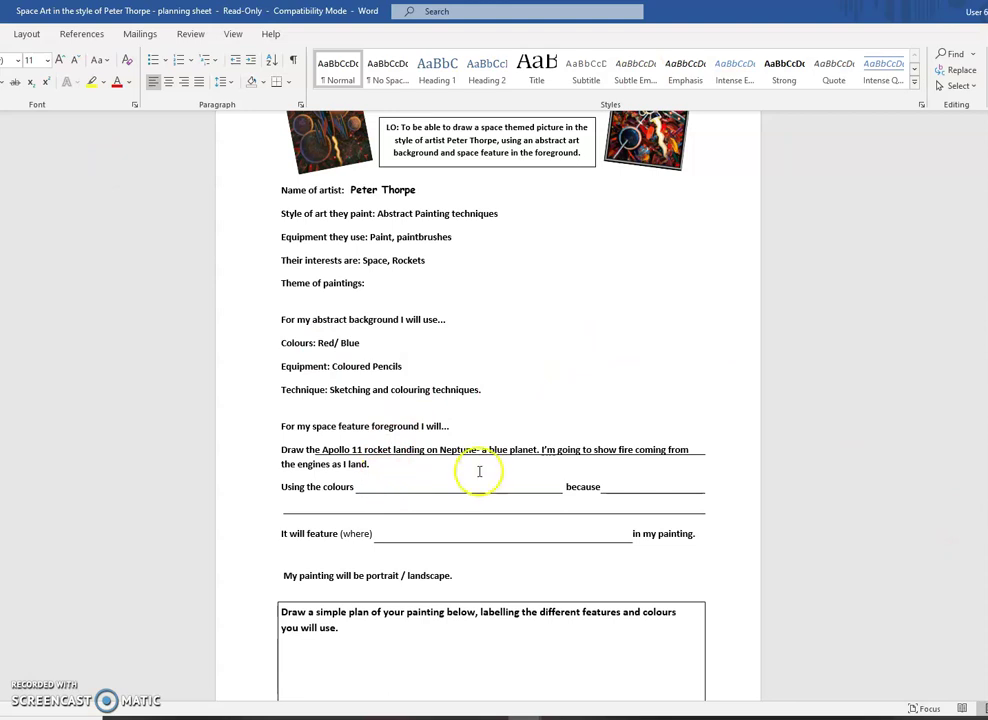
{"action": "type", "text": "bll"}
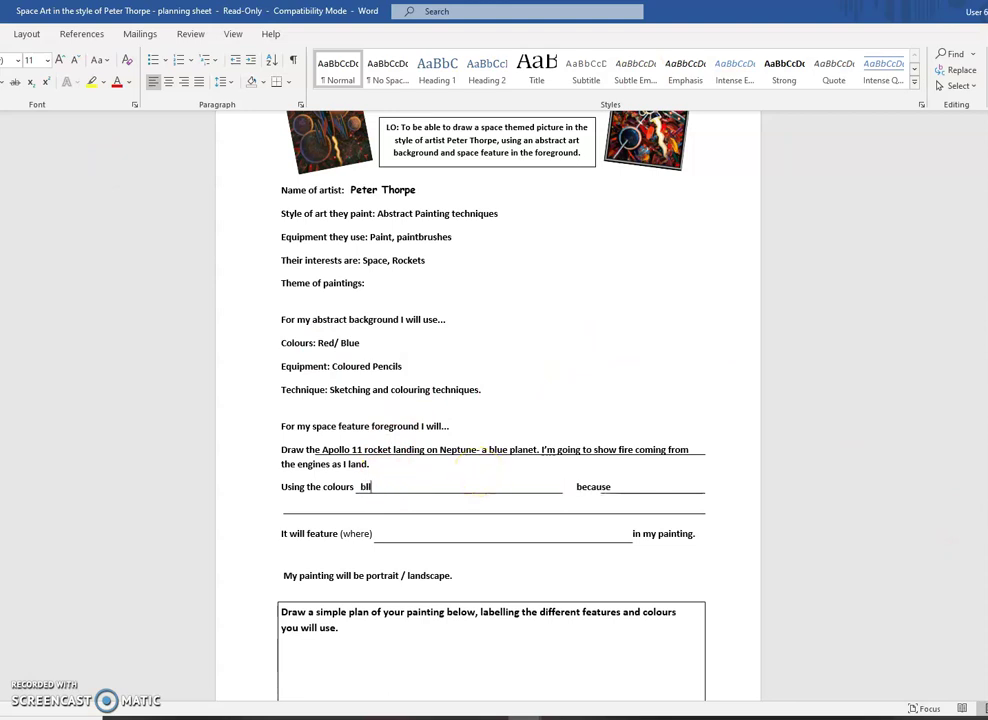
{"action": "key", "text": "BackSpace"}
{"action": "type", "text": "ue for the"}
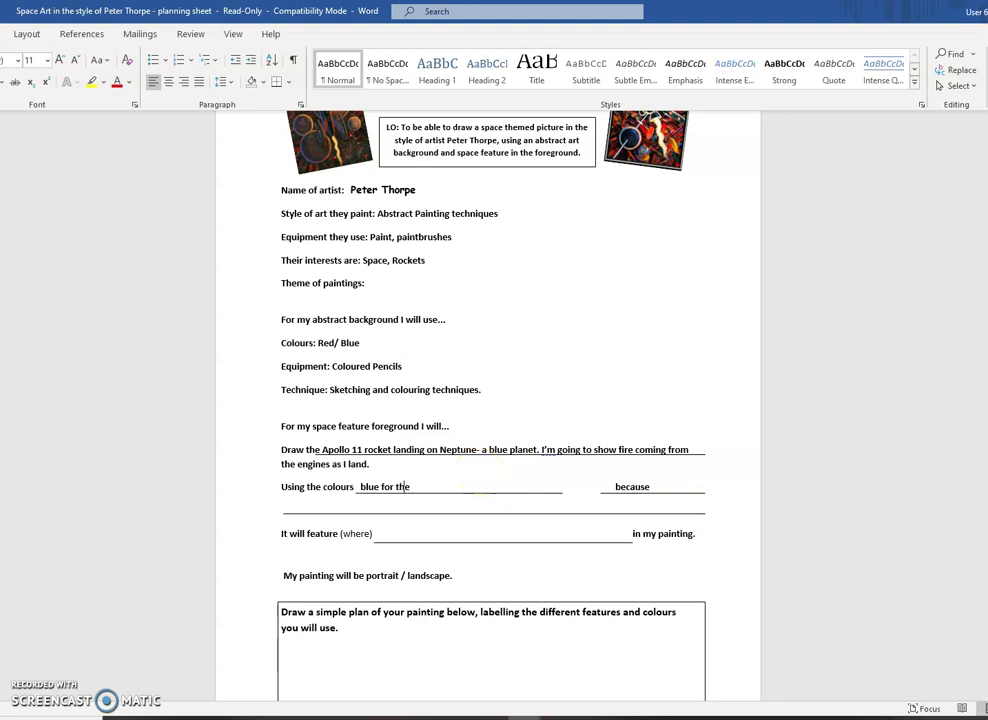
{"action": "type", "text": "plane"}
{"action": "key", "text": "BackSpace"}
{"action": "key", "text": "BackSpace"}
{"action": "type", "text": "nets sy"}
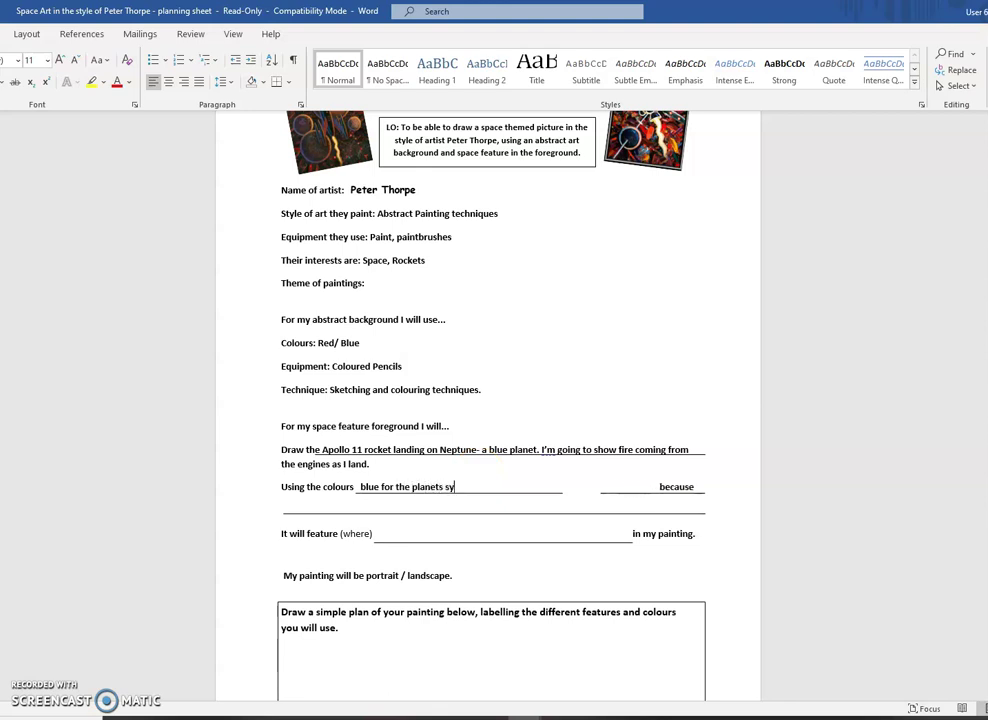
{"action": "key", "text": "BackSpace"}
{"action": "type", "text": "urfac"}
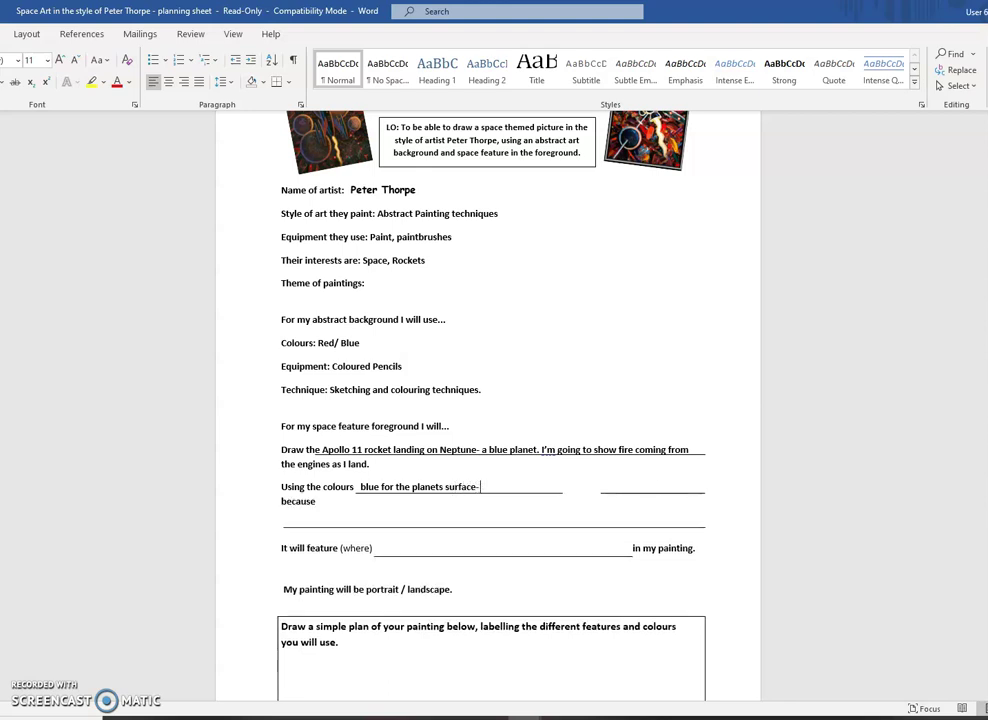
{"action": "type", "text": "e and yellow spots arouns"}
Step: Add 'around the planet's surface to show sparks from the rocket's engines', correcting typos
{"action": "key", "text": "BackSpace"}
{"action": "type", "text": "d the"}
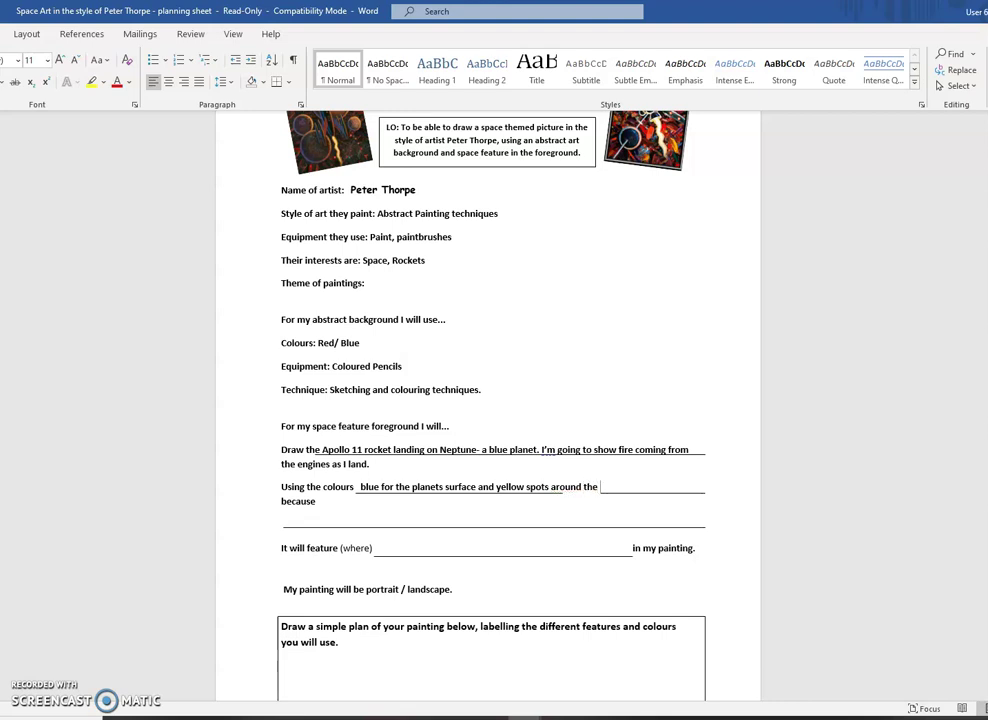
{"action": "type", "text": " plane"}
{"action": "type", "text": "t's"}
{"action": "type", "text": " surface to"}
{"action": "type", "text": " sho"}
{"action": "type", "text": "w spo"}
{"action": "key", "text": "BackSpace"}
{"action": "key", "text": "BackSpace"}
{"action": "key", "text": "BackSpace"}
{"action": "type", "text": "soarks"}
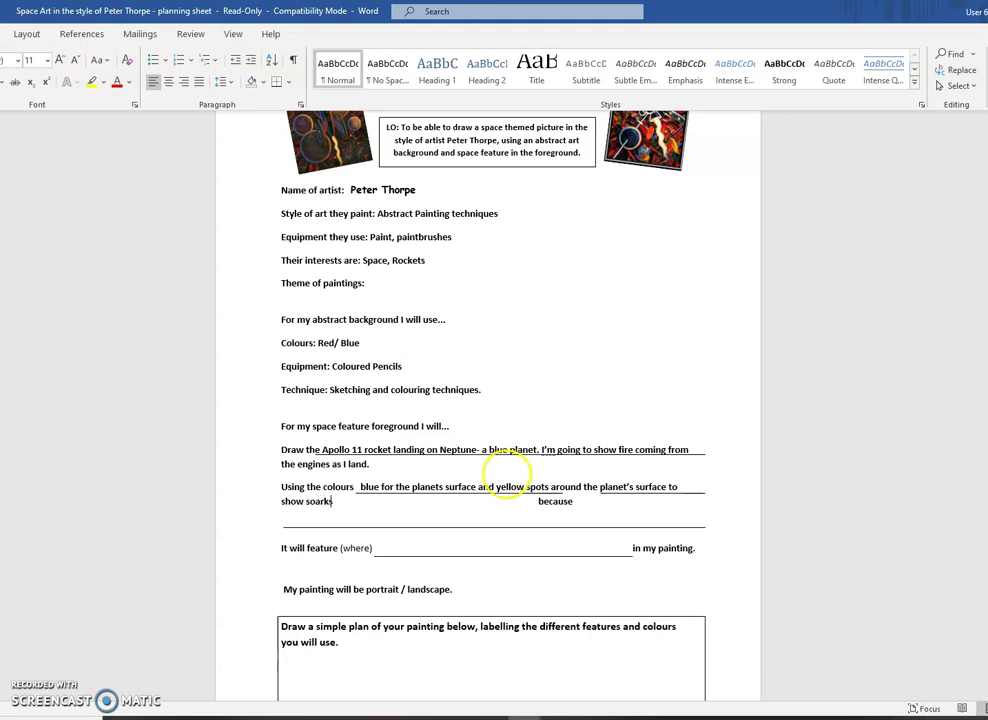
{"action": "key", "text": "BackSpace"}
{"action": "key", "text": "BackSpace"}
{"action": "type", "text": "parkss"}
{"action": "key", "text": "BackSpace"}
{"action": "type", "text": "fr"}
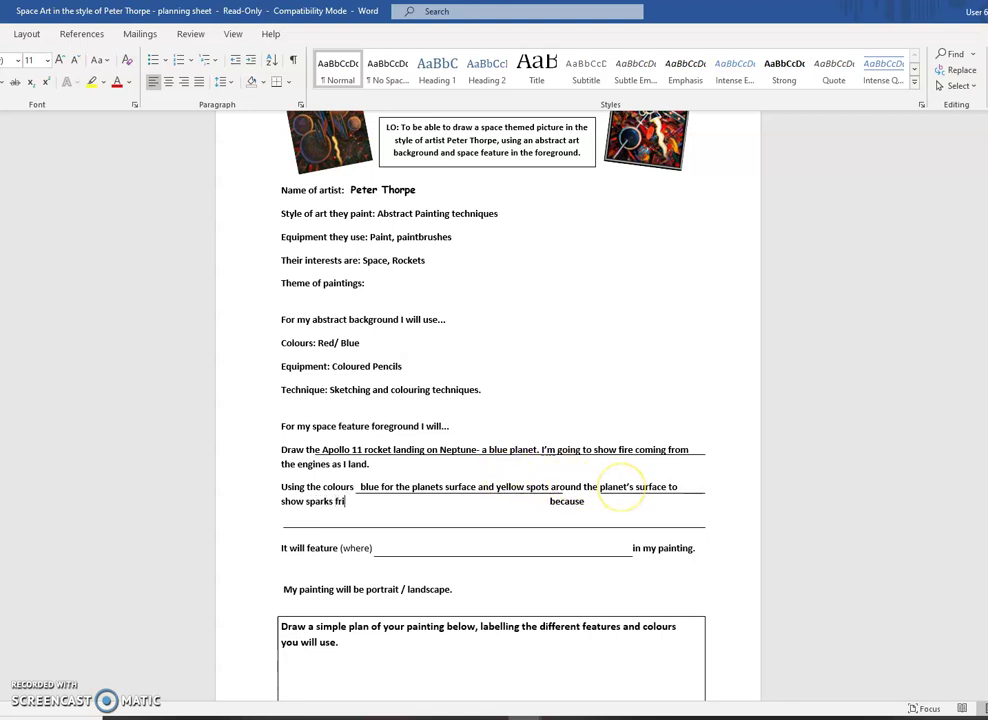
{"action": "type", "text": "om he rock"}
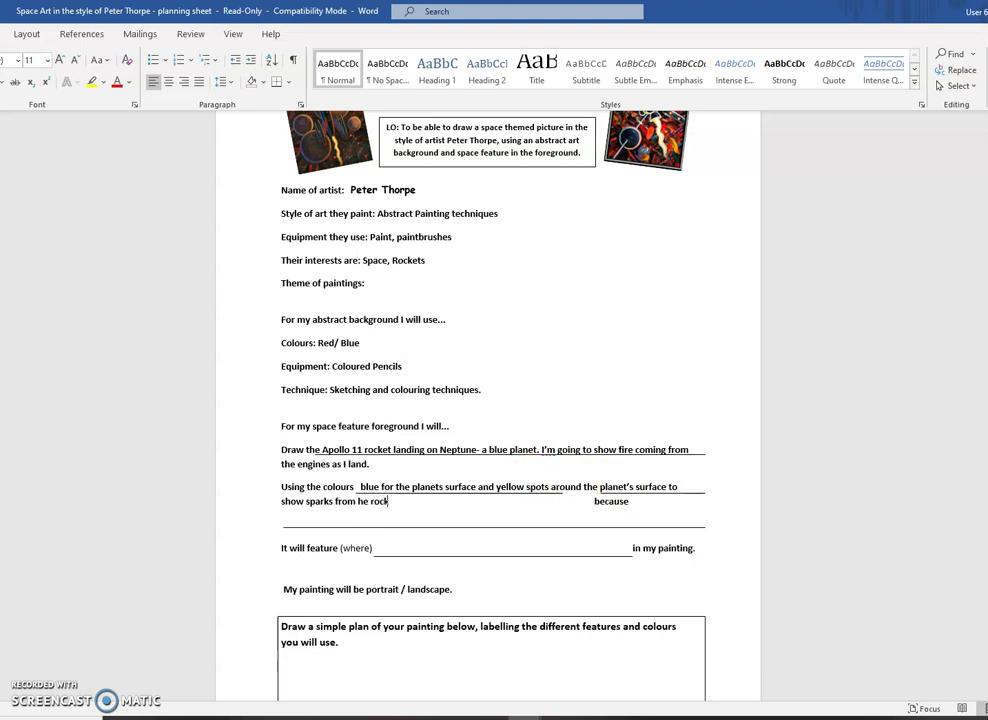
{"action": "type", "text": "er"}
{"action": "type", "text": "s engineds"}
{"action": "key", "text": "BackSpace"}
{"action": "key", "text": "BackSpace"}
{"action": "type", "text": "s"}
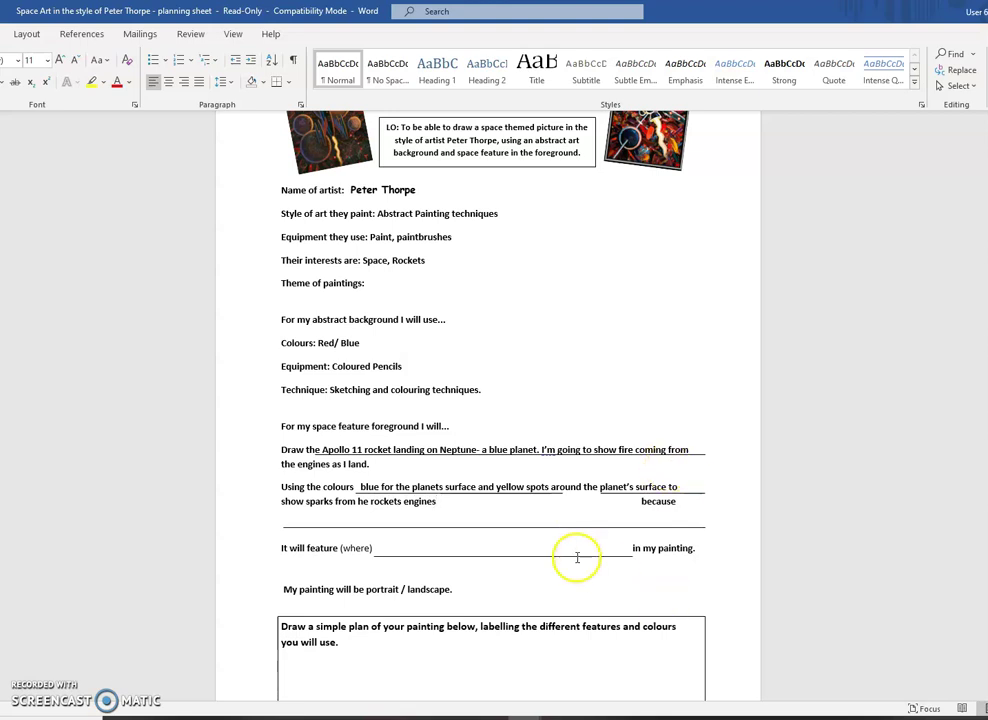
Step: After 'It will feature (where)', type 'different shades of blue for the background to show the abstract style'
{"action": "scroll", "coordinate": [577, 562], "scroll_direction": "up", "scroll_amount": 2}
{"action": "scroll", "coordinate": [577, 562], "scroll_direction": "down", "scroll_amount": 3}
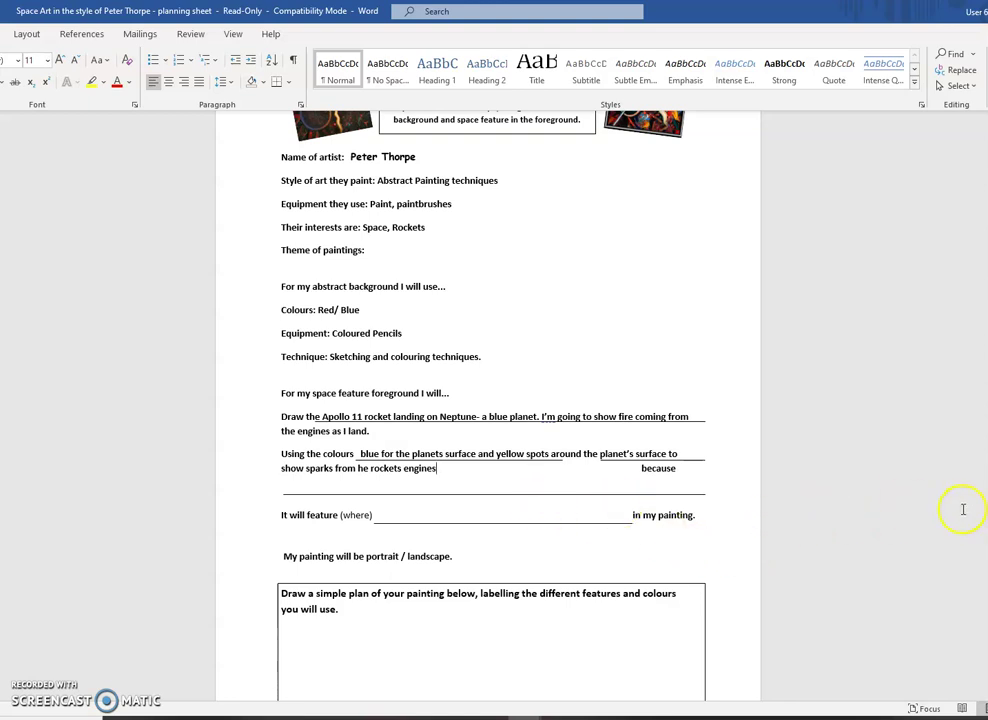
{"action": "left_click", "coordinate": [552, 517]}
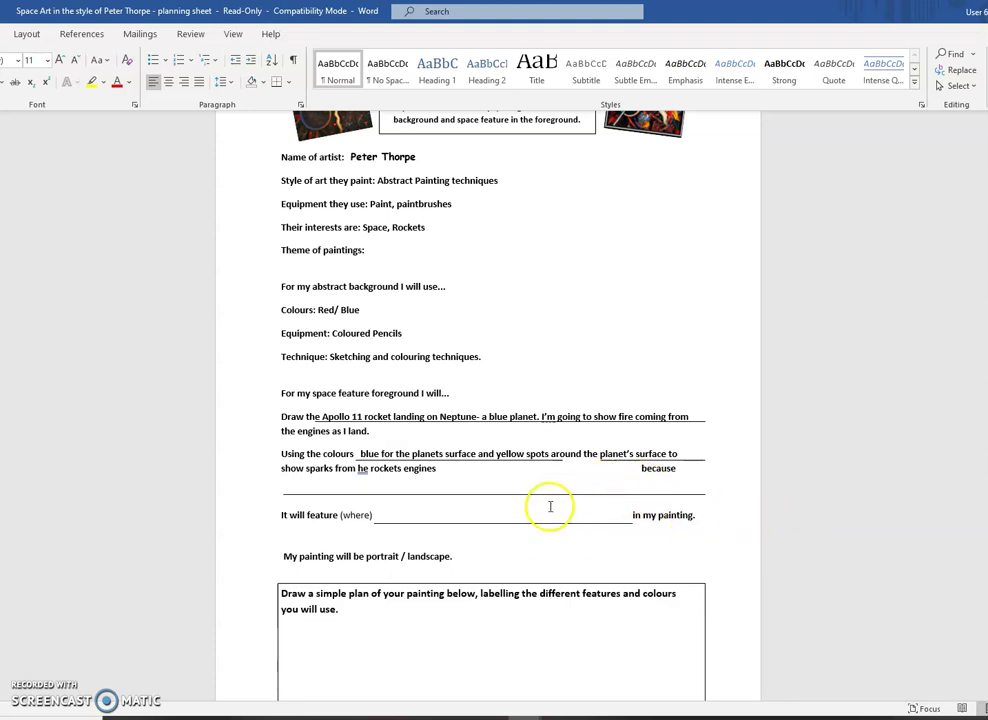
{"action": "left_click", "coordinate": [378, 516]}
{"action": "type", "text": "diff"}
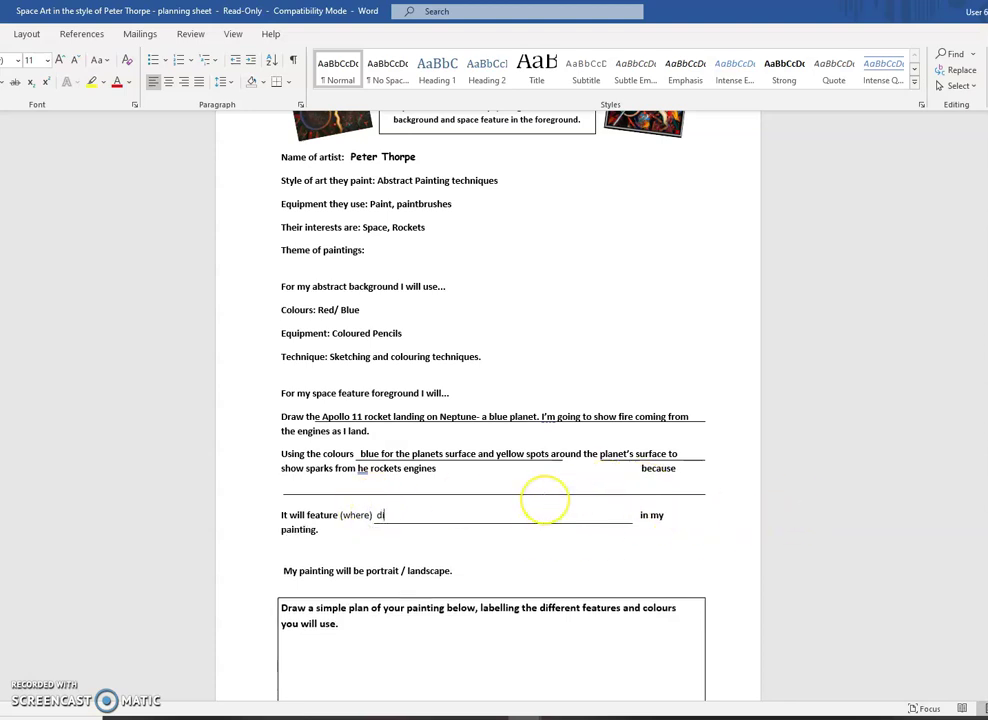
{"action": "type", "text": "er"}
{"action": "key", "text": "BackSpace"}
{"action": "key", "text": "BackSpace"}
{"action": "key", "text": "BackSpace"}
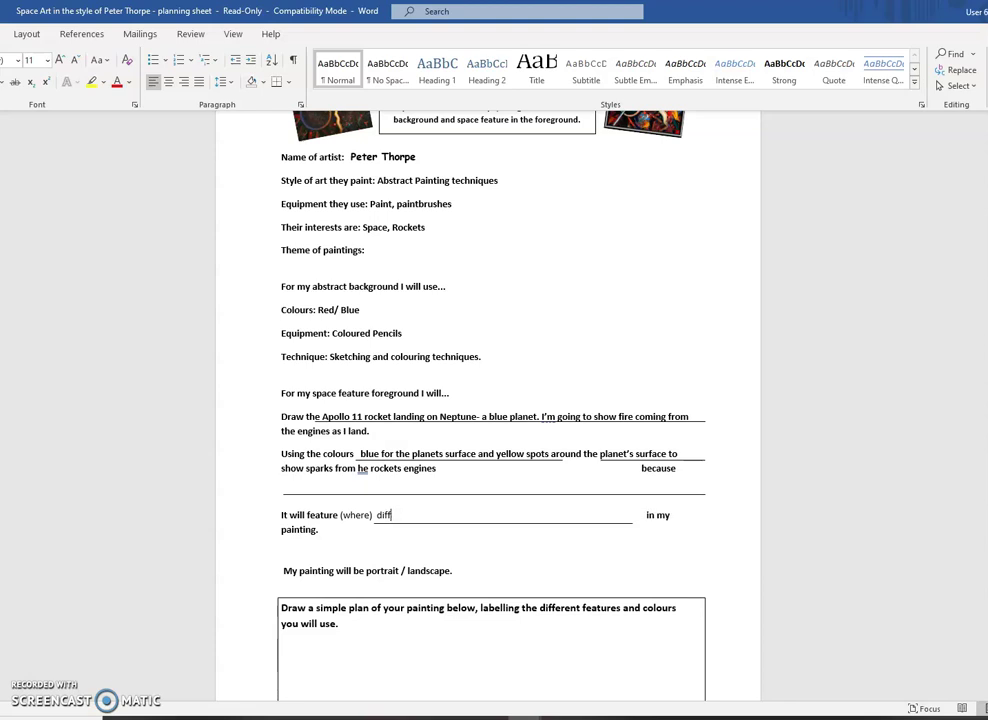
{"action": "type", "text": "ferent dh"}
{"action": "key", "text": "BackSpace"}
{"action": "key", "text": "BackSpace"}
{"action": "type", "text": "shades of blue"}
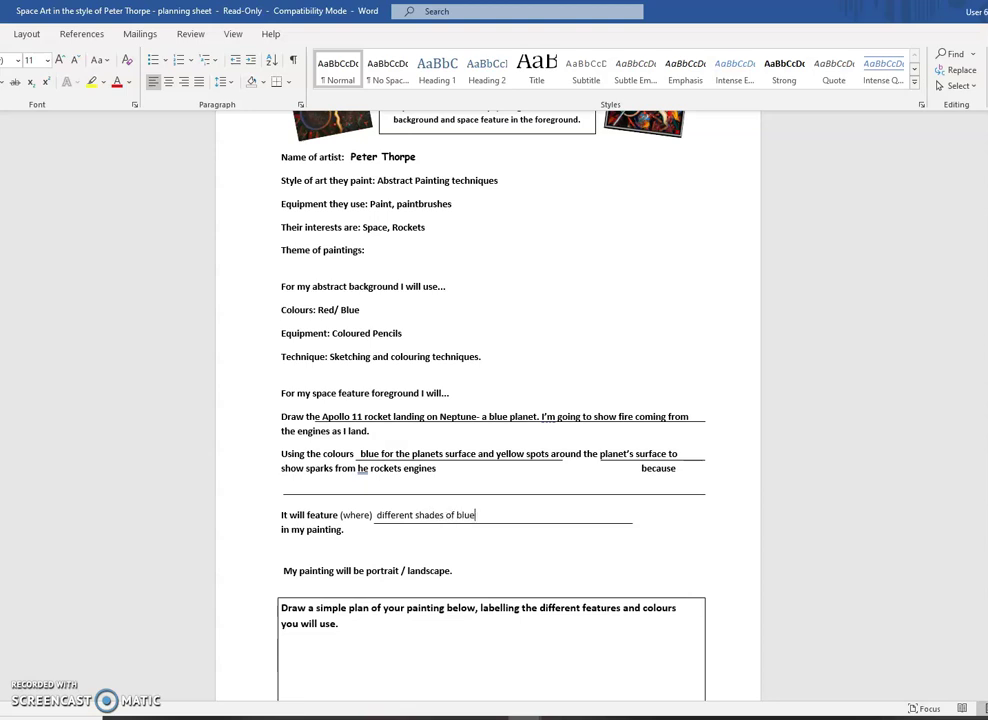
{"action": "type", "text": " for the ba ckground to show the abstract s"}
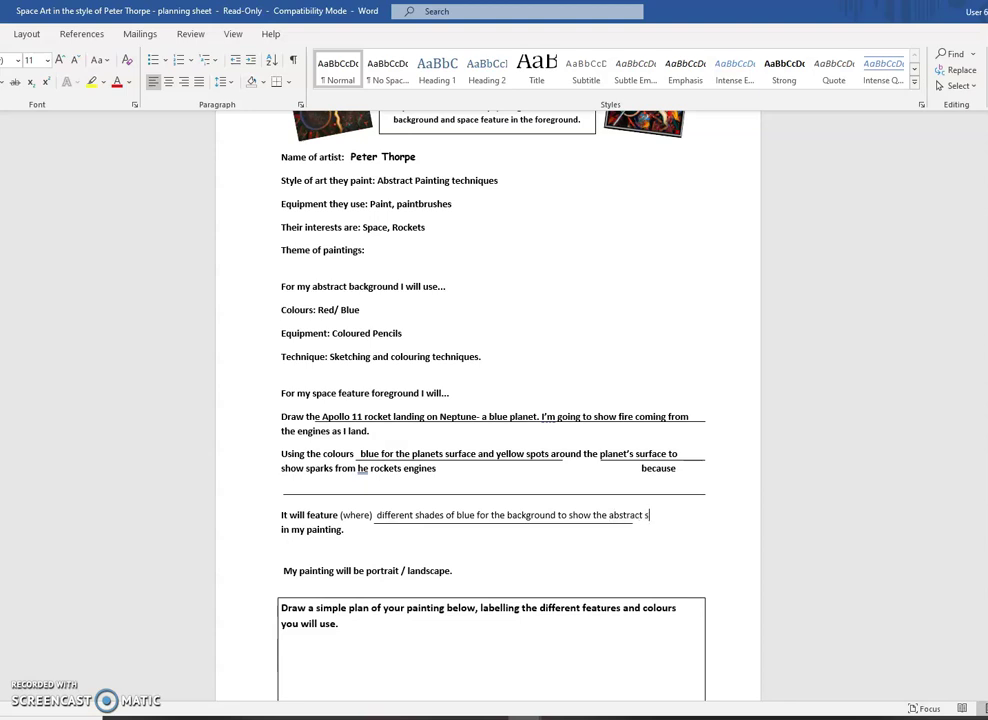
{"action": "type", "text": "tyle"}
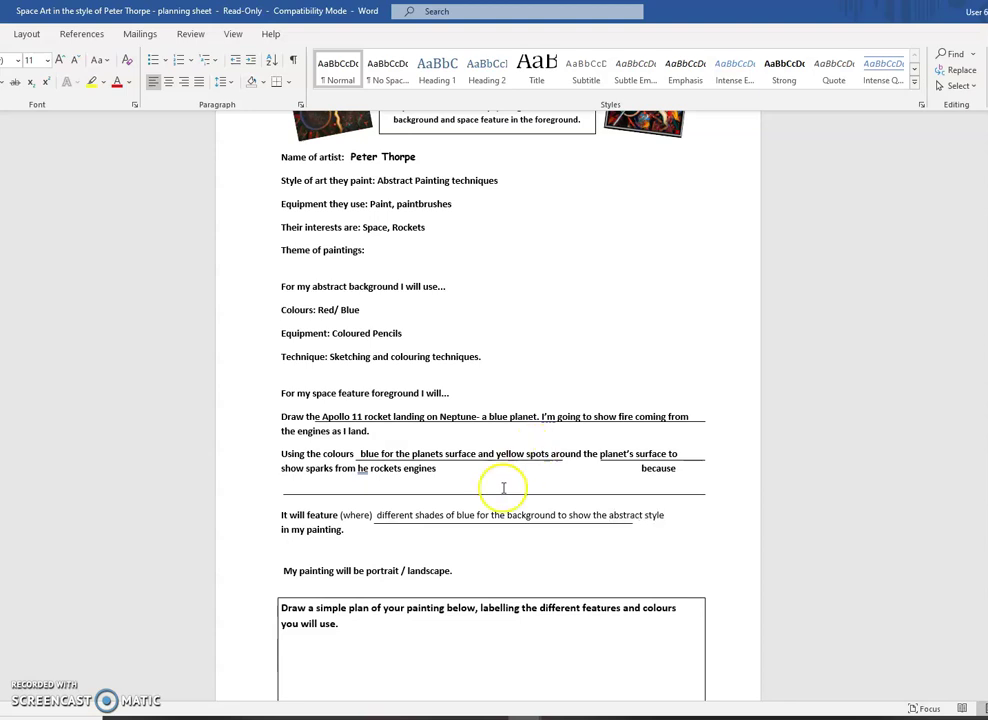
{"action": "scroll", "coordinate": [492, 697], "scroll_direction": "down", "scroll_amount": 2}
{"action": "left_click", "coordinate": [438, 576]}
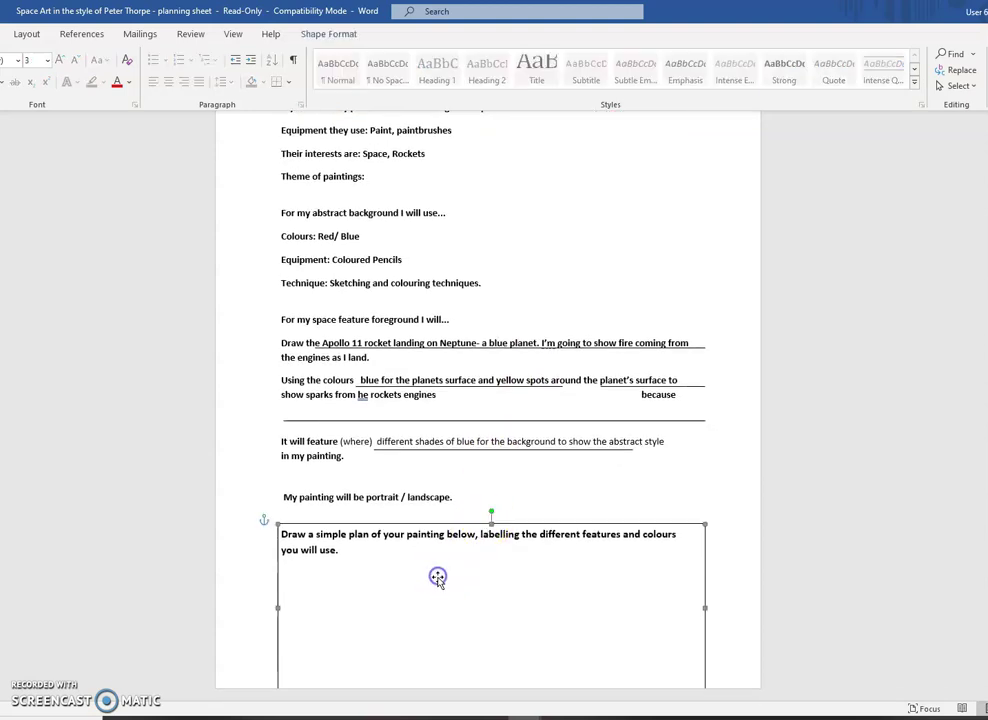
{"action": "left_click", "coordinate": [388, 595]}
{"action": "scroll", "coordinate": [565, 404], "scroll_direction": "up", "scroll_amount": 3}
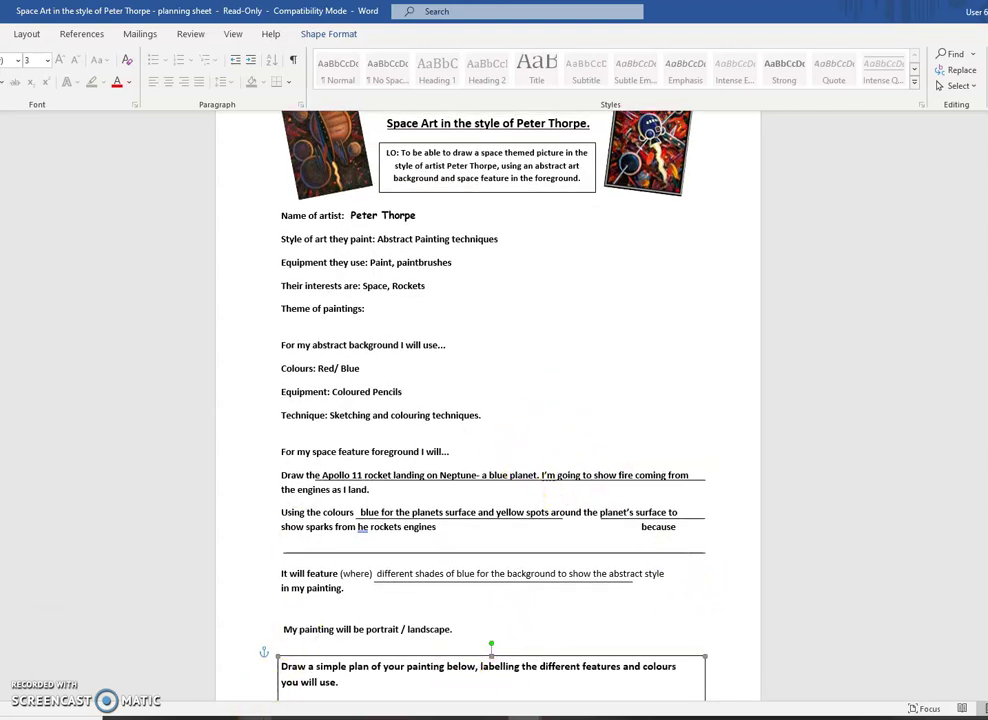
Step: Open a Peter Thorpe file from the Lesson 1- Space Art folder and show the space artist presentation
{"action": "mouse_move", "coordinate": [225, 712]}
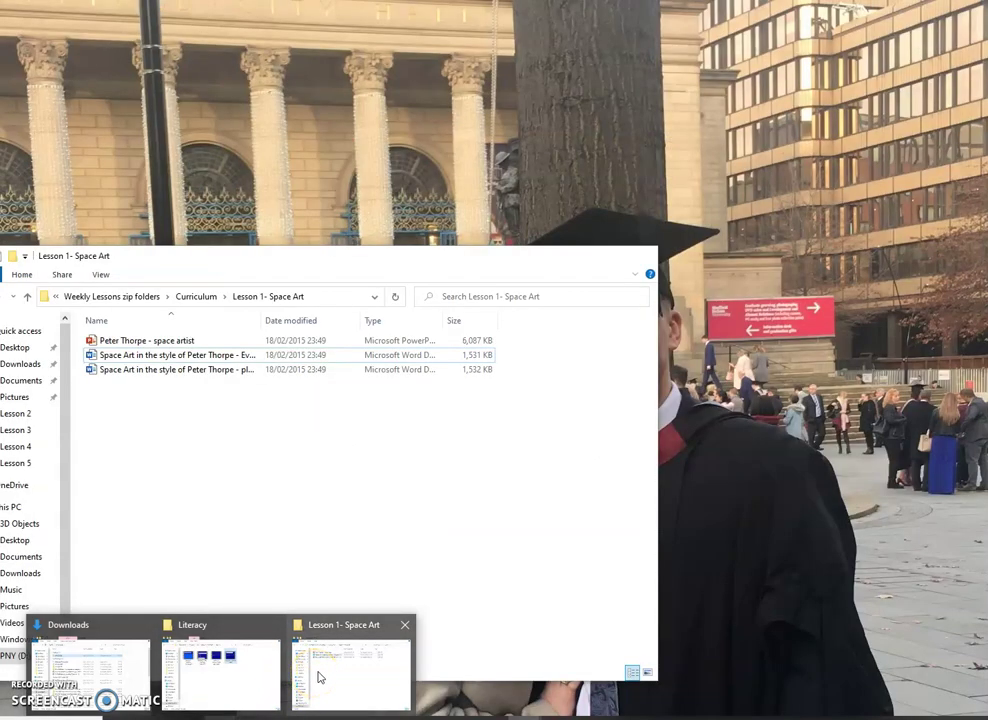
{"action": "left_click", "coordinate": [318, 678]}
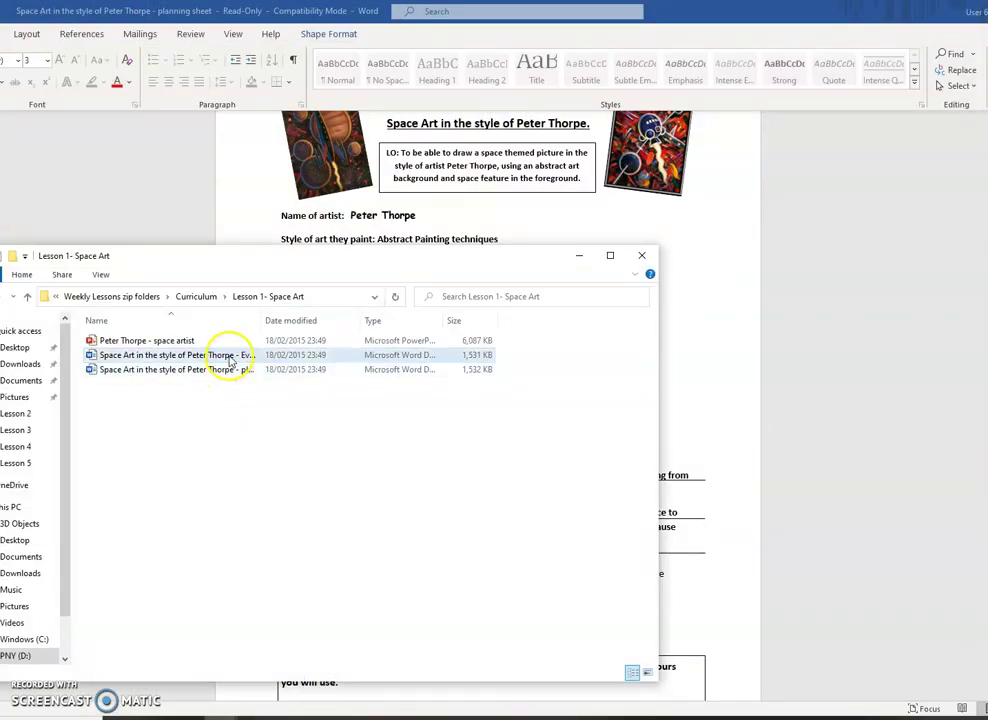
{"action": "double_click", "coordinate": [229, 355]}
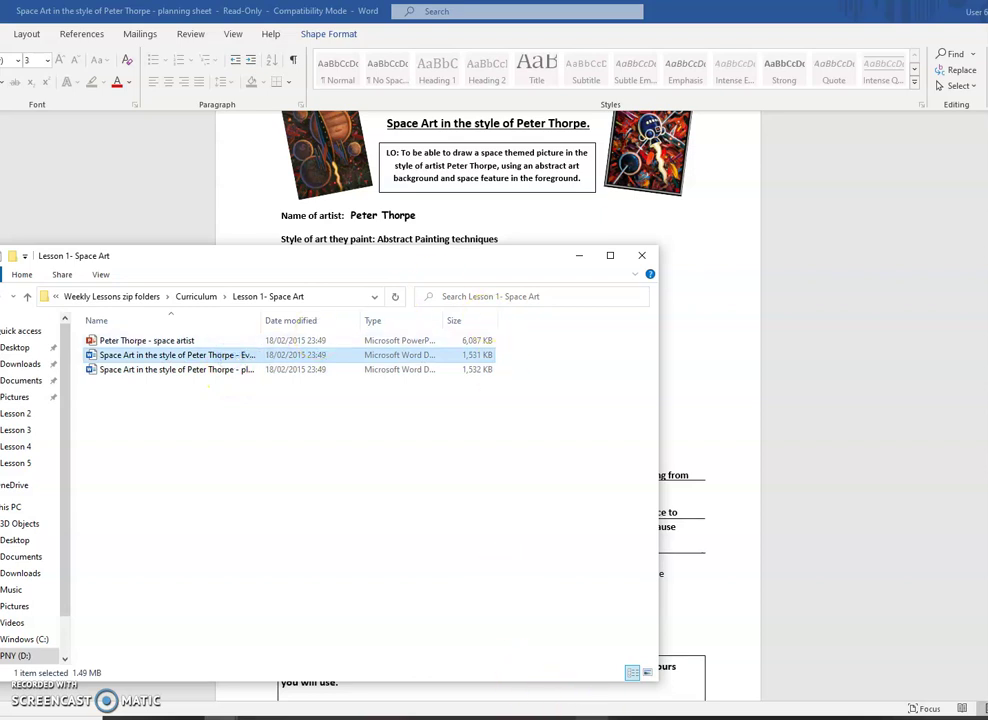
{"action": "left_click", "coordinate": [637, 701]}
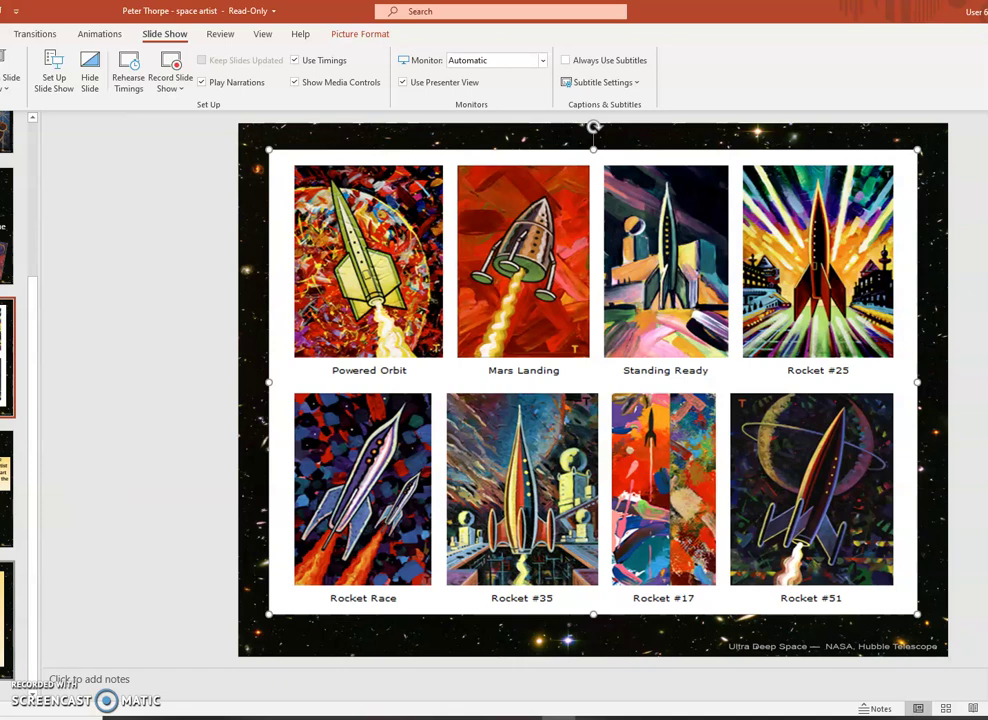
{"action": "left_click", "coordinate": [7, 620]}
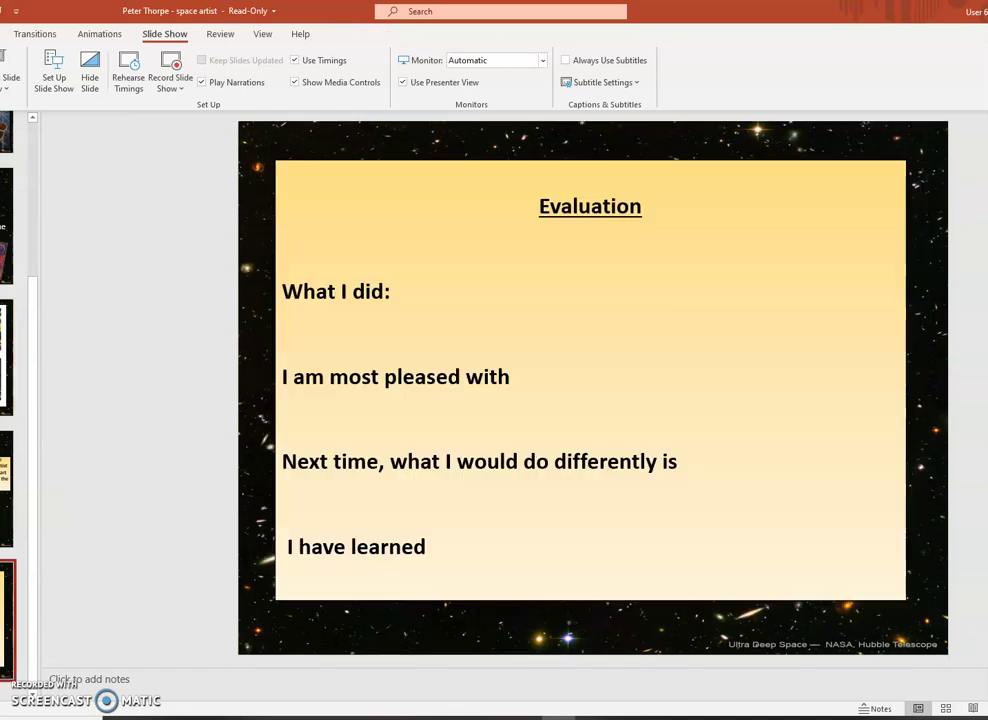
{"action": "key", "text": "alt+Tab"}
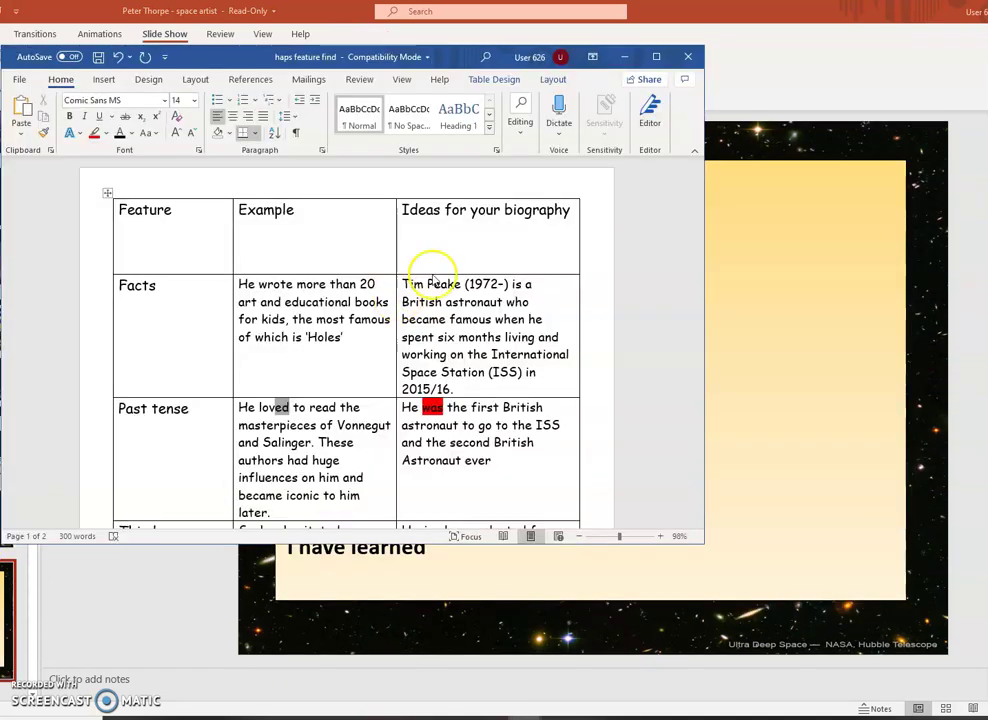
{"action": "left_click", "coordinate": [616, 48]}
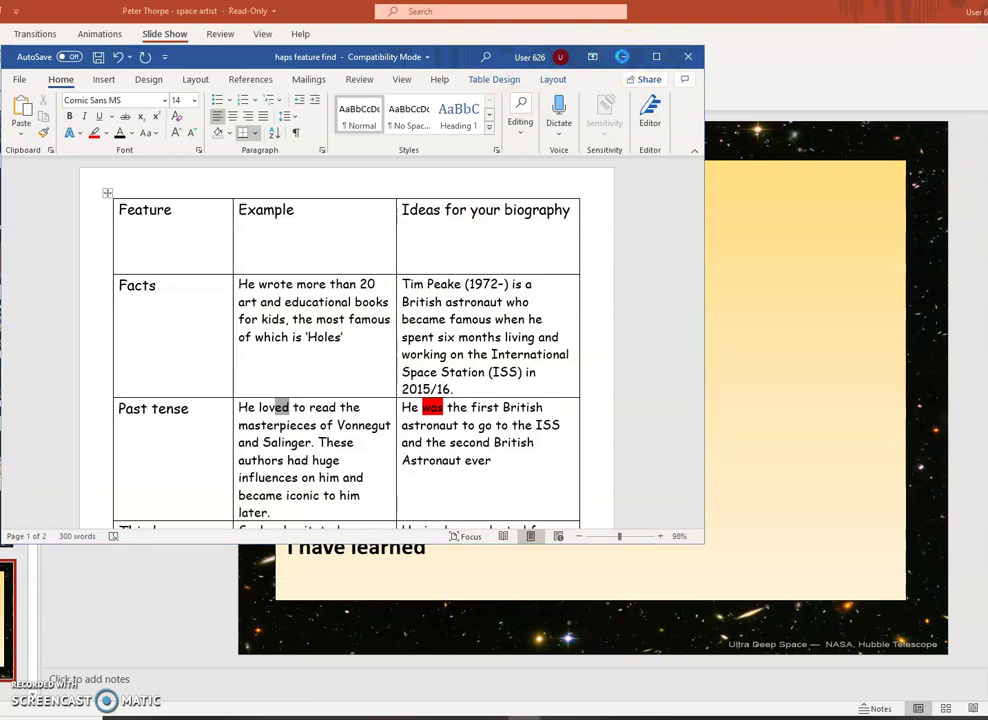
{"action": "left_click", "coordinate": [625, 52]}
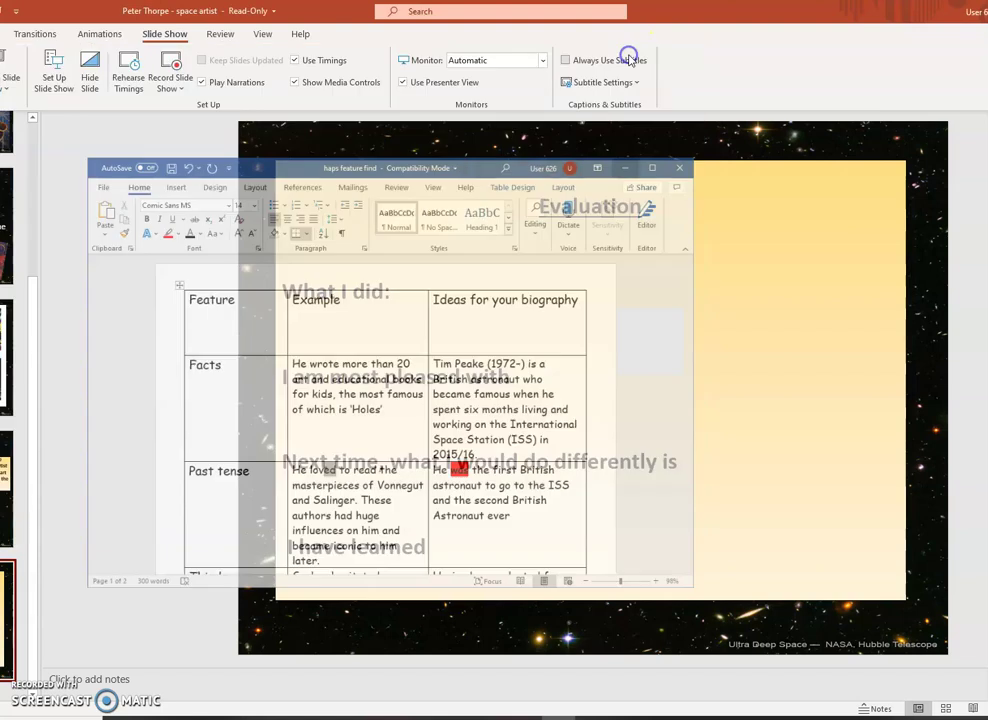
{"action": "left_click", "coordinate": [435, 307]}
{"action": "left_click", "coordinate": [535, 384]}
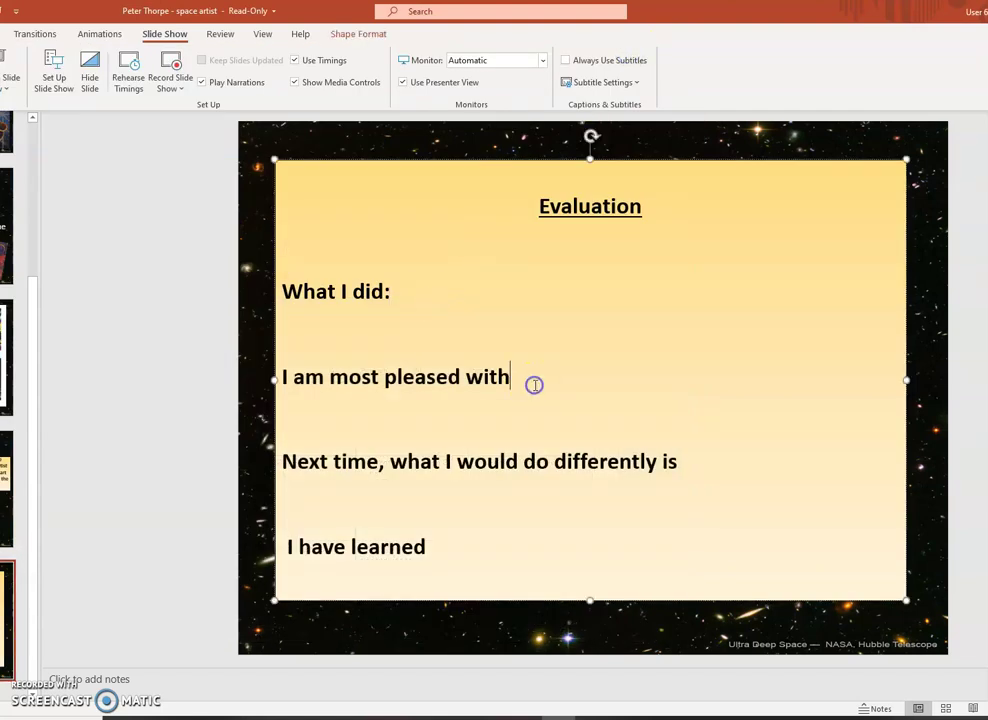
{"action": "left_click", "coordinate": [668, 460]}
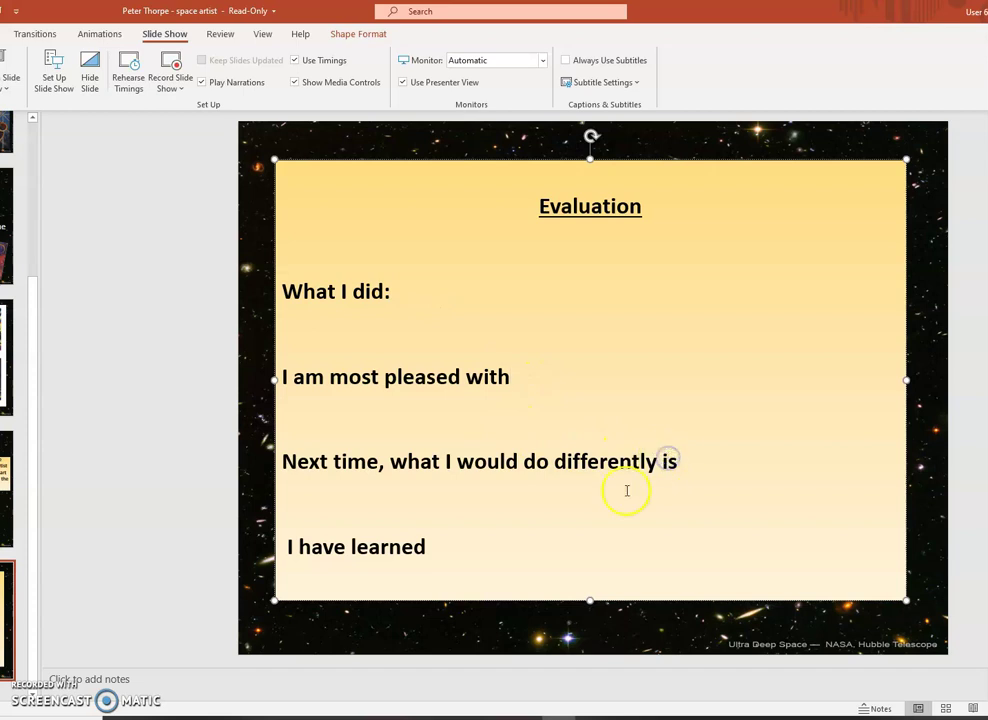
{"action": "left_click", "coordinate": [476, 545]}
{"action": "left_click", "coordinate": [424, 508]}
{"action": "left_click", "coordinate": [417, 411]}
{"action": "left_click", "coordinate": [415, 353]}
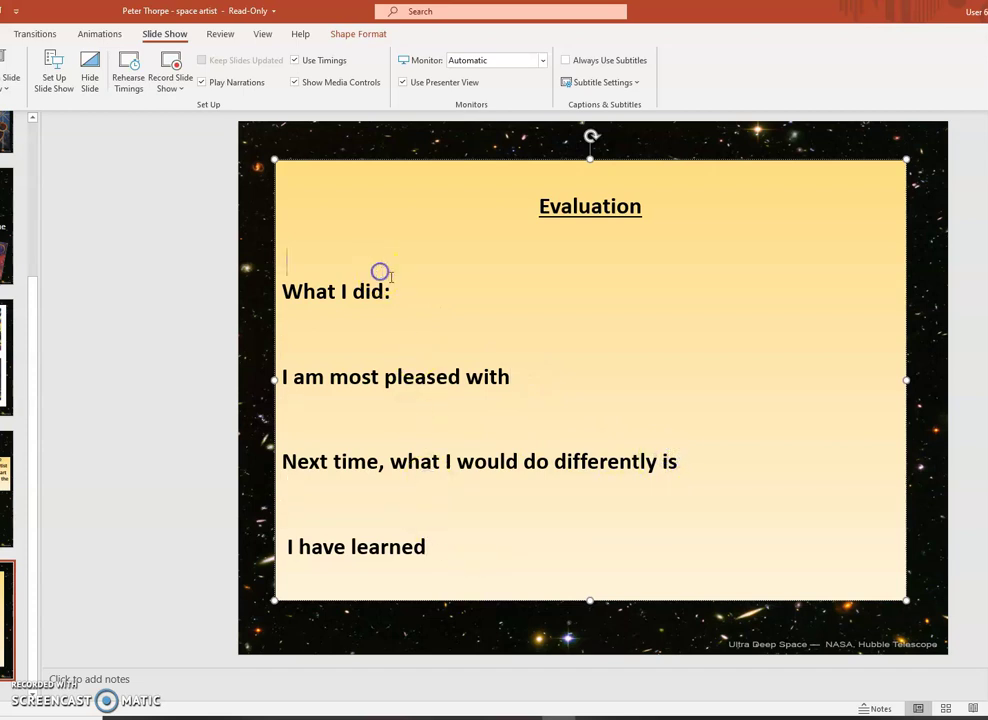
{"action": "left_click", "coordinate": [392, 282]}
{"action": "key", "text": "Page_Up"}
{"action": "key", "text": "Page_Up"}
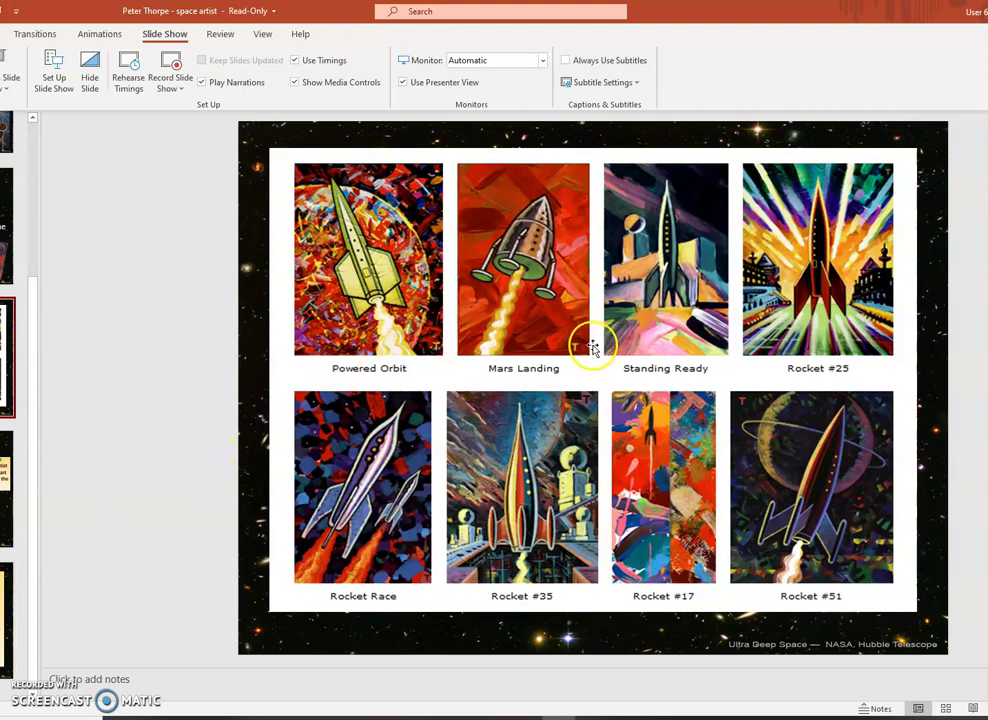